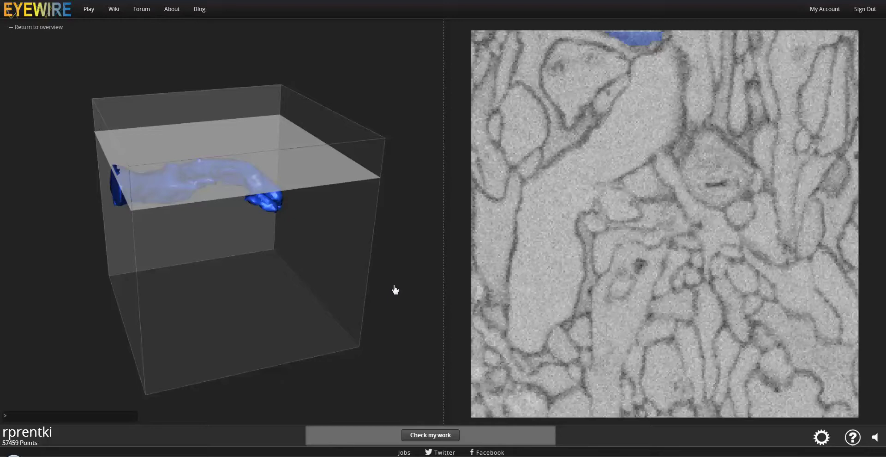
Turn the cube to show the neuron's length and scroll down until a small blue patch appears
{"action": "mouse_move", "coordinate": [357, 269]}
{"action": "left_mouse_down"}
{"action": "mouse_move", "coordinate": [336, 229]}
{"action": "mouse_move", "coordinate": [406, 212]}
{"action": "left_mouse_up"}
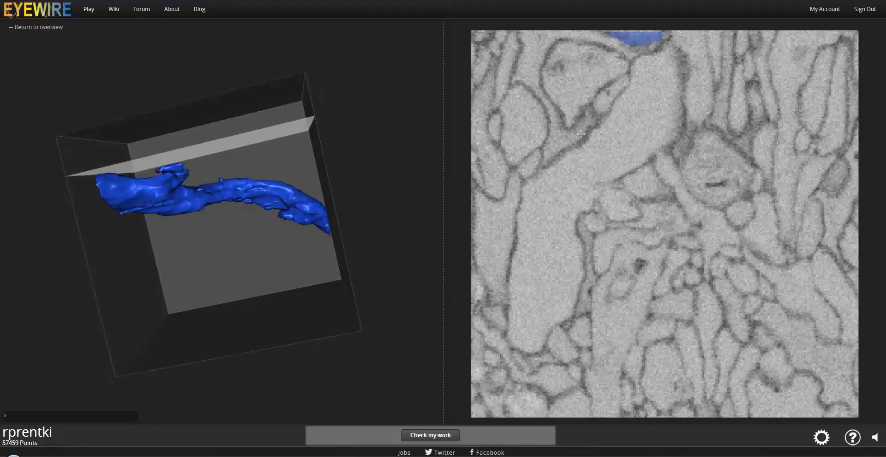
{"action": "scroll", "coordinate": [581, 134], "scroll_direction": "down", "scroll_amount": 2}
{"action": "scroll", "coordinate": [581, 134], "scroll_direction": "down", "scroll_amount": 2}
{"action": "scroll", "coordinate": [581, 134], "scroll_direction": "down", "scroll_amount": 2}
{"action": "scroll", "coordinate": [581, 134], "scroll_direction": "down", "scroll_amount": 2}
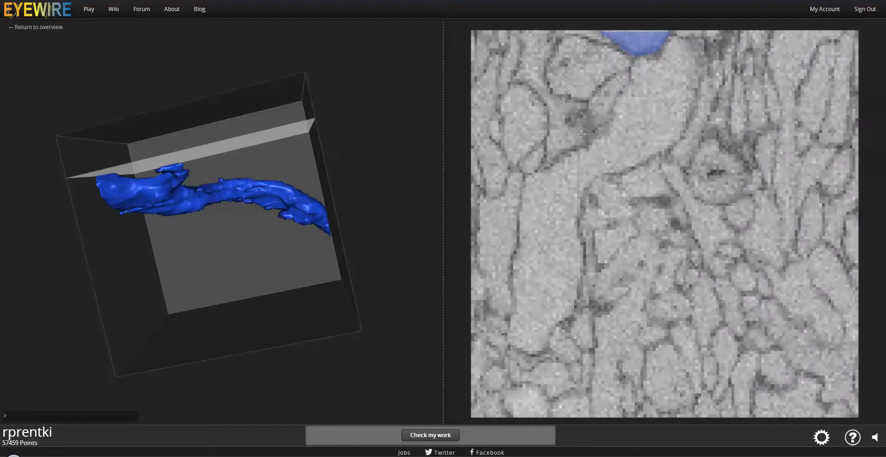
{"action": "scroll", "coordinate": [581, 134], "scroll_direction": "down", "scroll_amount": 1}
{"action": "scroll", "coordinate": [581, 134], "scroll_direction": "down", "scroll_amount": 2}
{"action": "scroll", "coordinate": [580, 133], "scroll_direction": "down", "scroll_amount": 1}
{"action": "scroll", "coordinate": [581, 134], "scroll_direction": "down", "scroll_amount": 1}
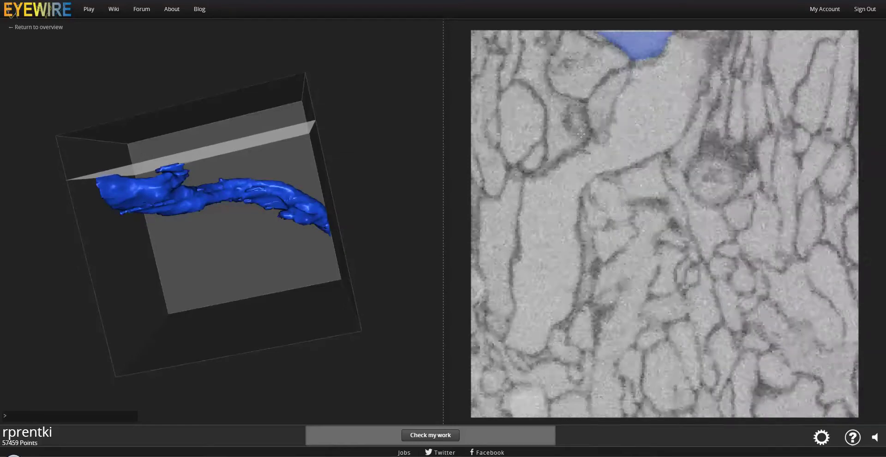
{"action": "scroll", "coordinate": [581, 134], "scroll_direction": "down", "scroll_amount": 1}
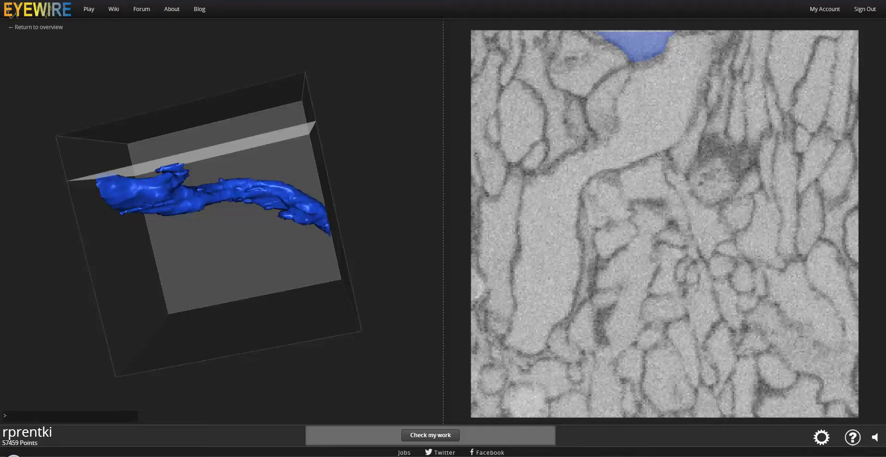
{"action": "scroll", "coordinate": [639, 97], "scroll_direction": "down", "scroll_amount": 2}
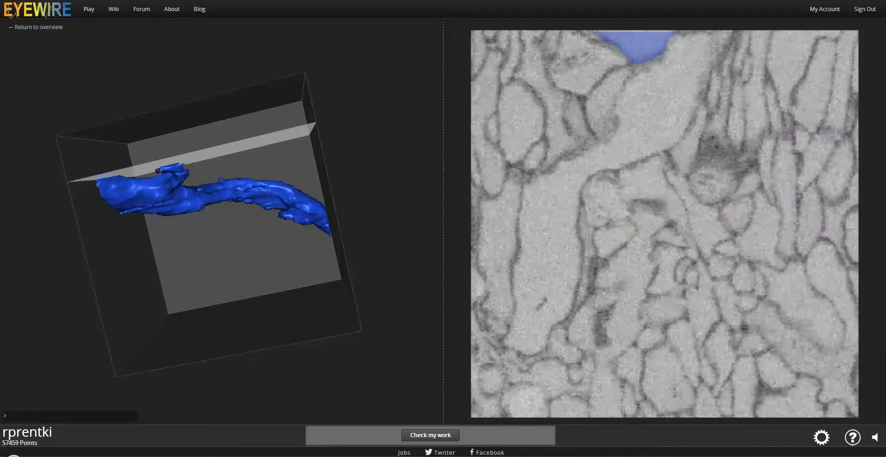
{"action": "scroll", "coordinate": [640, 97], "scroll_direction": "down", "scroll_amount": 2}
{"action": "scroll", "coordinate": [639, 97], "scroll_direction": "down", "scroll_amount": 2}
{"action": "scroll", "coordinate": [640, 97], "scroll_direction": "down", "scroll_amount": 1}
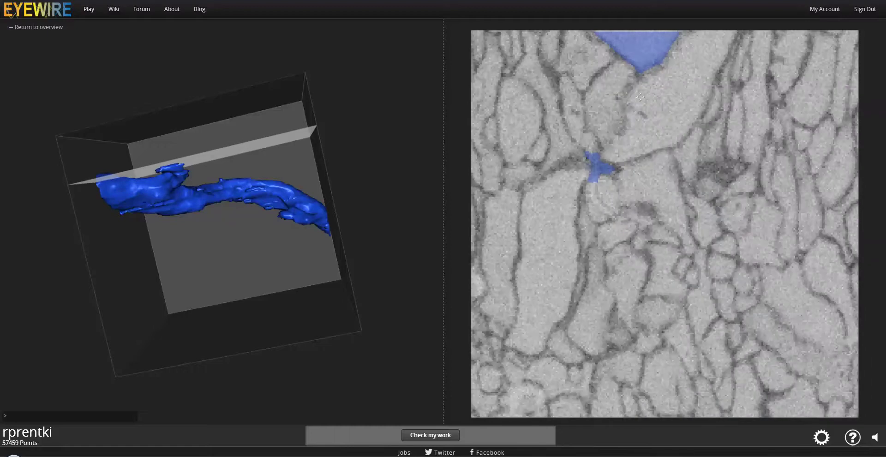
{"action": "scroll", "coordinate": [640, 97], "scroll_direction": "down", "scroll_amount": 1}
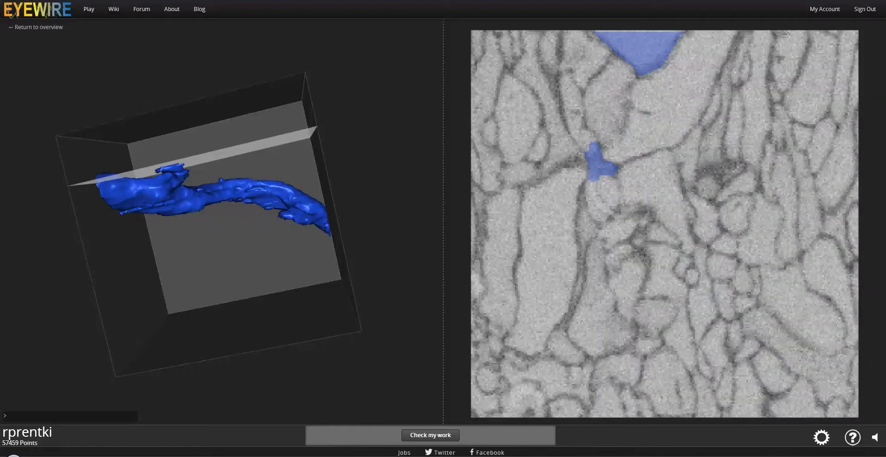
{"action": "scroll", "coordinate": [660, 78], "scroll_direction": "down", "scroll_amount": 1}
{"action": "scroll", "coordinate": [660, 71], "scroll_direction": "down", "scroll_amount": 1}
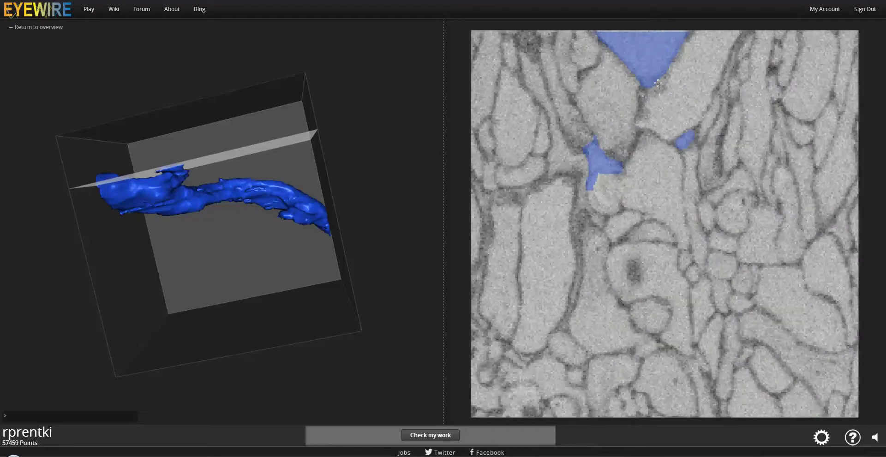
{"action": "scroll", "coordinate": [657, 83], "scroll_direction": "down", "scroll_amount": 1}
{"action": "scroll", "coordinate": [656, 85], "scroll_direction": "down", "scroll_amount": 2}
{"action": "scroll", "coordinate": [654, 89], "scroll_direction": "down", "scroll_amount": 1}
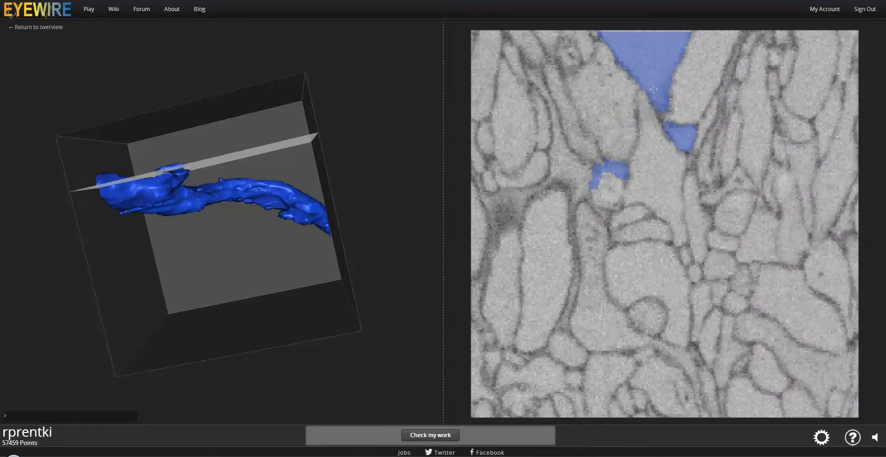
{"action": "scroll", "coordinate": [653, 89], "scroll_direction": "down", "scroll_amount": 2}
{"action": "scroll", "coordinate": [652, 93], "scroll_direction": "down", "scroll_amount": 1}
{"action": "scroll", "coordinate": [650, 97], "scroll_direction": "down", "scroll_amount": 2}
{"action": "scroll", "coordinate": [649, 101], "scroll_direction": "down", "scroll_amount": 2}
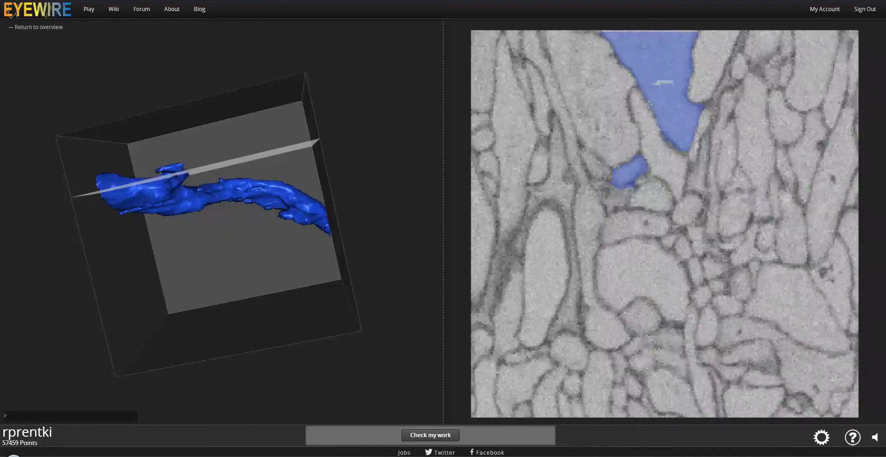
{"action": "scroll", "coordinate": [648, 105], "scroll_direction": "down", "scroll_amount": 2}
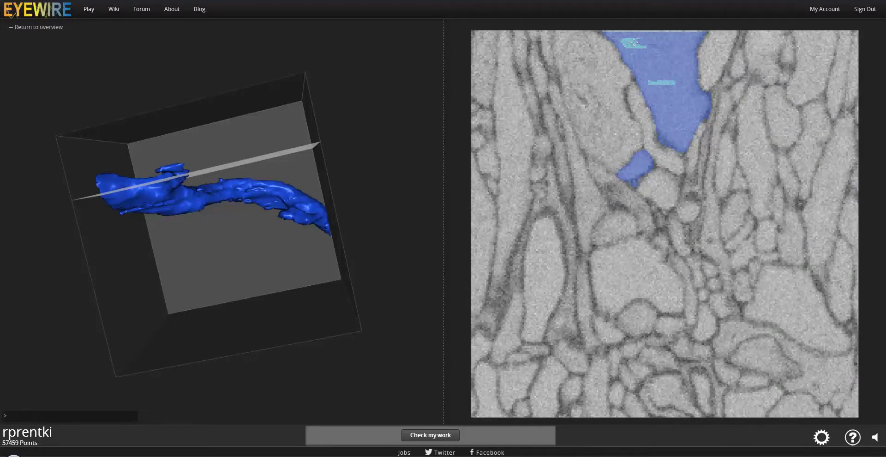
{"action": "scroll", "coordinate": [633, 42], "scroll_direction": "down", "scroll_amount": 2}
{"action": "scroll", "coordinate": [634, 42], "scroll_direction": "down", "scroll_amount": 2}
{"action": "scroll", "coordinate": [634, 43], "scroll_direction": "down", "scroll_amount": 2}
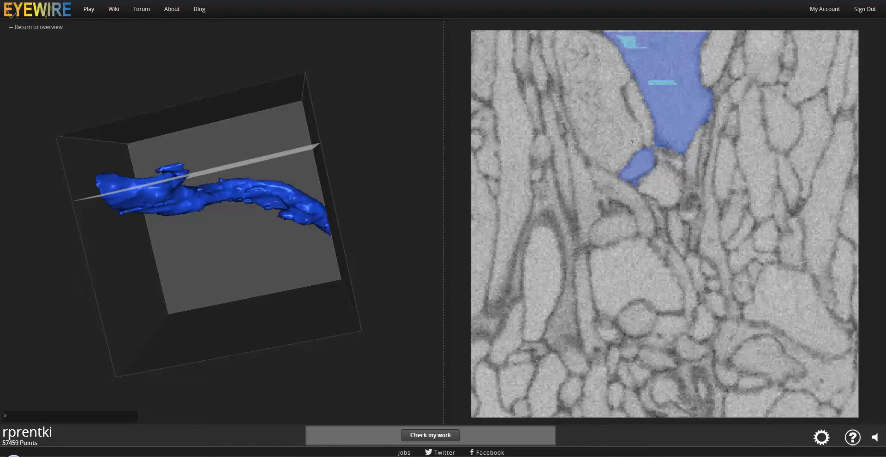
{"action": "scroll", "coordinate": [642, 188], "scroll_direction": "down", "scroll_amount": 1}
{"action": "scroll", "coordinate": [622, 167], "scroll_direction": "down", "scroll_amount": 1}
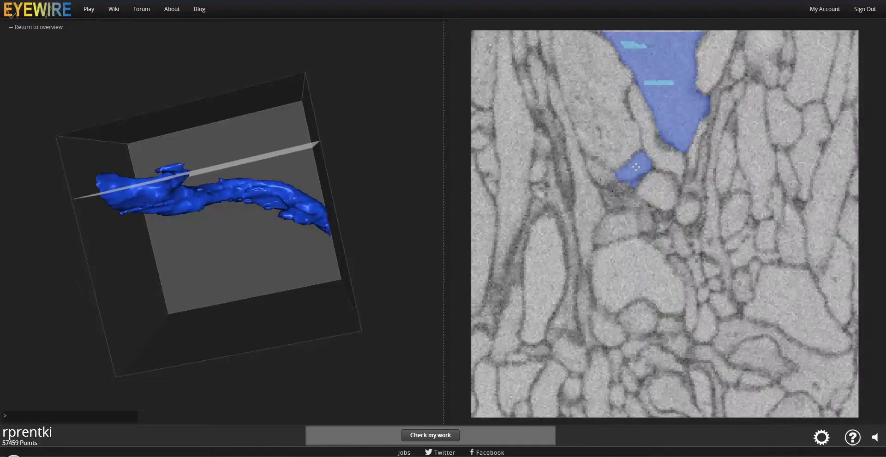
{"action": "scroll", "coordinate": [619, 169], "scroll_direction": "down", "scroll_amount": 1}
{"action": "scroll", "coordinate": [614, 172], "scroll_direction": "down", "scroll_amount": 1}
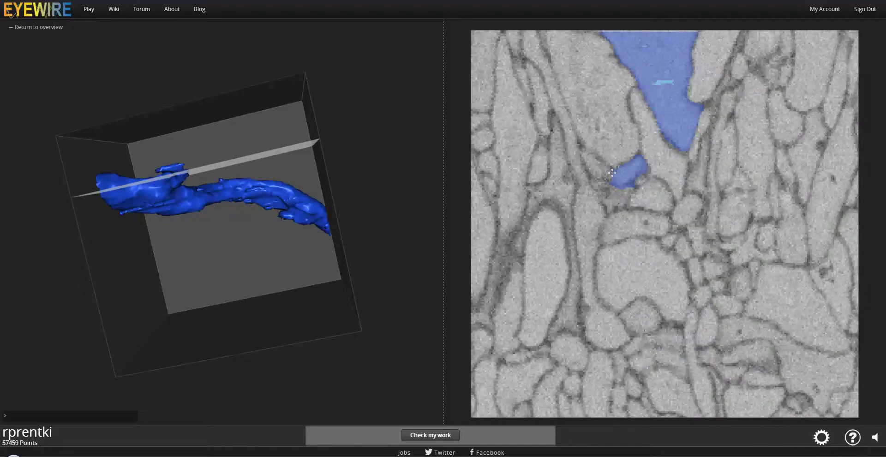
{"action": "scroll", "coordinate": [612, 172], "scroll_direction": "down", "scroll_amount": 1}
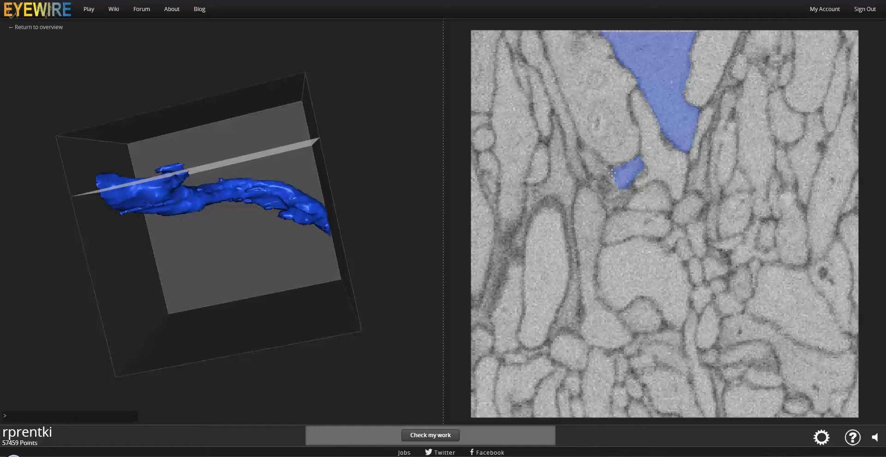
{"action": "scroll", "coordinate": [612, 172], "scroll_direction": "down", "scroll_amount": 1}
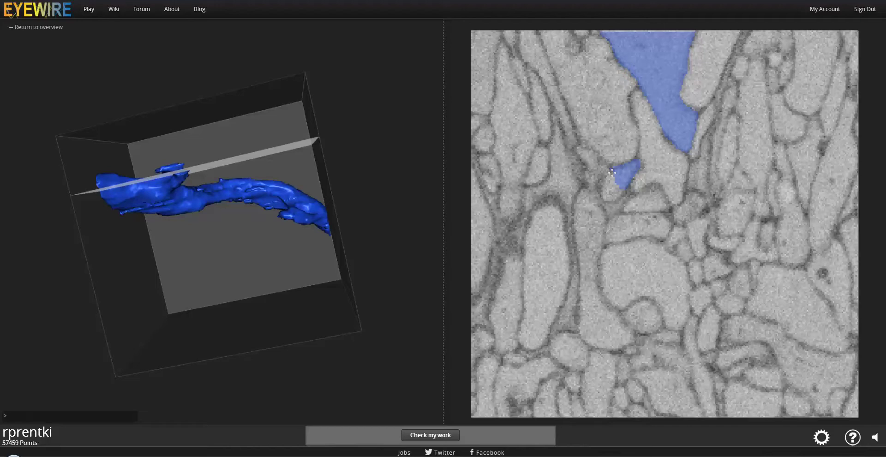
Add the side-branch patch, the gap piece and the long cell above as light-blue segments
{"action": "left_click", "coordinate": [613, 180]}
{"action": "left_click", "coordinate": [611, 191]}
{"action": "scroll", "coordinate": [611, 195], "scroll_direction": "down", "scroll_amount": 1}
{"action": "scroll", "coordinate": [611, 194], "scroll_direction": "down", "scroll_amount": 2}
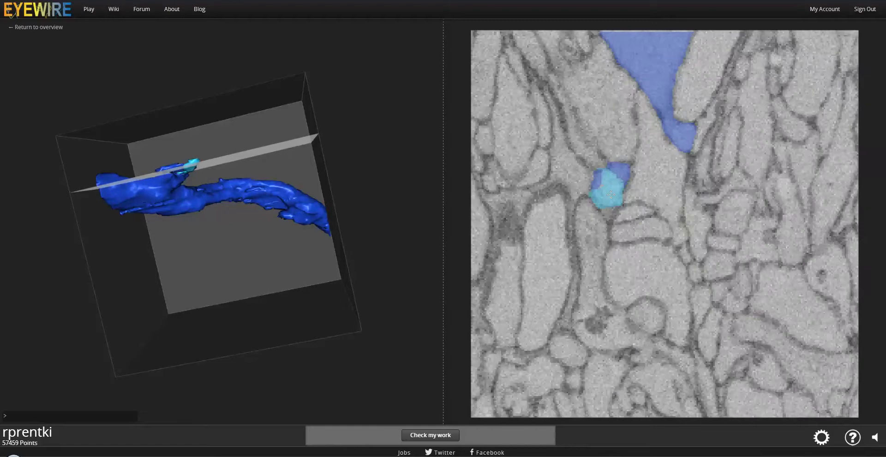
{"action": "scroll", "coordinate": [611, 194], "scroll_direction": "down", "scroll_amount": 2}
{"action": "scroll", "coordinate": [611, 194], "scroll_direction": "down", "scroll_amount": 1}
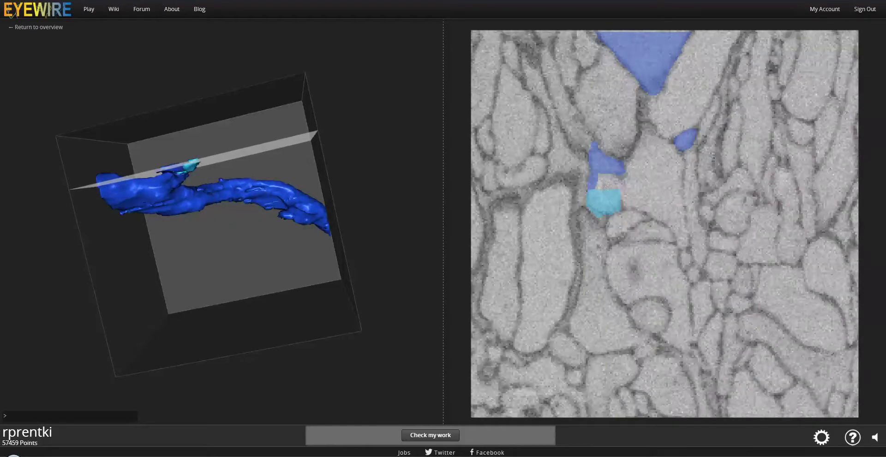
{"action": "left_click", "coordinate": [608, 186]}
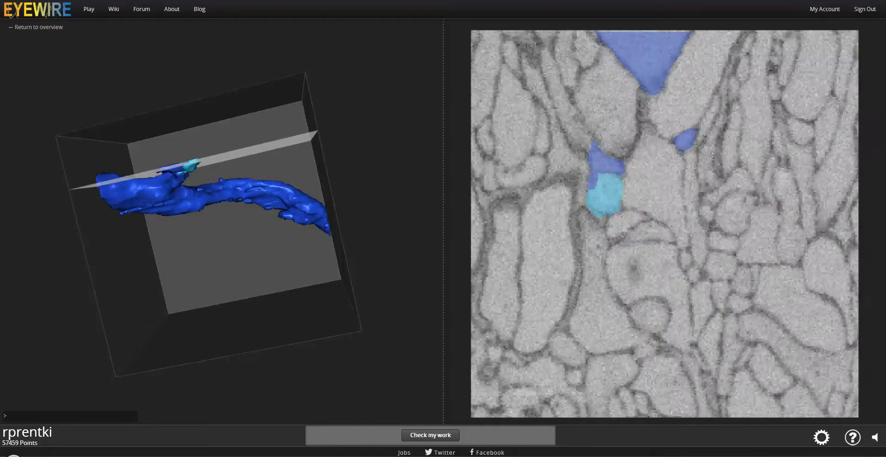
{"action": "left_click", "coordinate": [583, 139]}
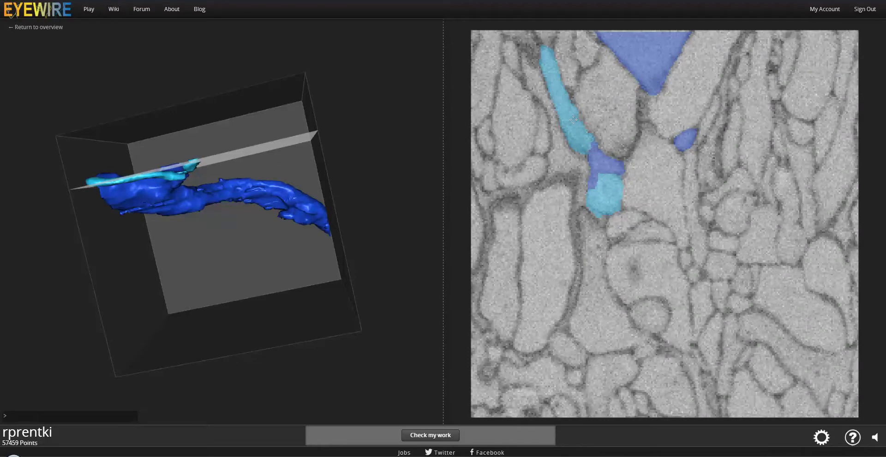
{"action": "mouse_move", "coordinate": [234, 142]}
{"action": "left_mouse_down"}
{"action": "mouse_move", "coordinate": [198, 229]}
{"action": "mouse_move", "coordinate": [214, 306]}
{"action": "mouse_move", "coordinate": [192, 302]}
{"action": "mouse_move", "coordinate": [116, 160]}
{"action": "mouse_move", "coordinate": [89, 235]}
{"action": "mouse_move", "coordinate": [243, 121]}
{"action": "mouse_move", "coordinate": [279, 226]}
{"action": "mouse_move", "coordinate": [351, 352]}
{"action": "left_mouse_up"}
{"action": "left_click_drag", "start_coordinate": [271, 287], "coordinate": [263, 315]}
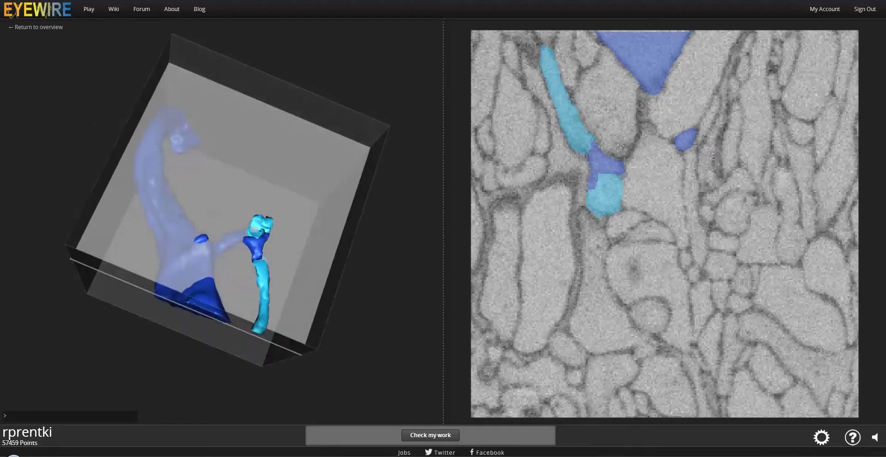
Rotate and zoom the 3D model onto the light-blue branch's tip where it joins the main branch
{"action": "scroll", "coordinate": [626, 118], "scroll_direction": "down", "scroll_amount": 2}
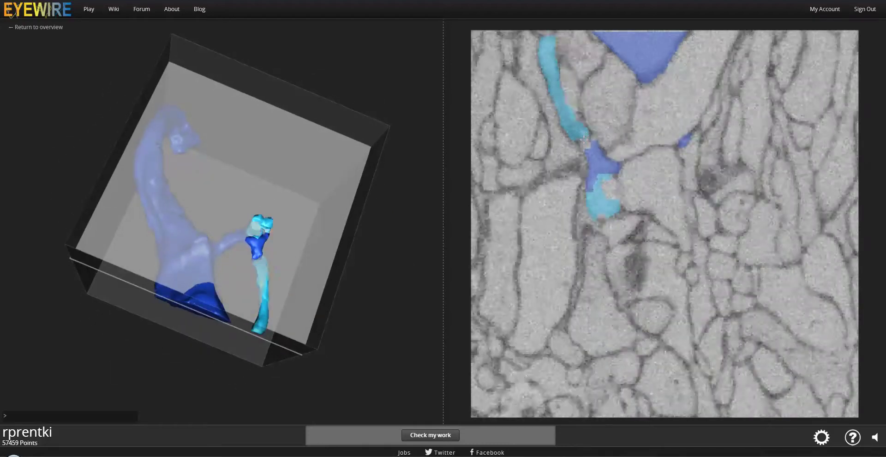
{"action": "scroll", "coordinate": [583, 139], "scroll_direction": "down", "scroll_amount": 1}
{"action": "scroll", "coordinate": [583, 139], "scroll_direction": "down", "scroll_amount": 1}
{"action": "scroll", "coordinate": [581, 139], "scroll_direction": "down", "scroll_amount": 2}
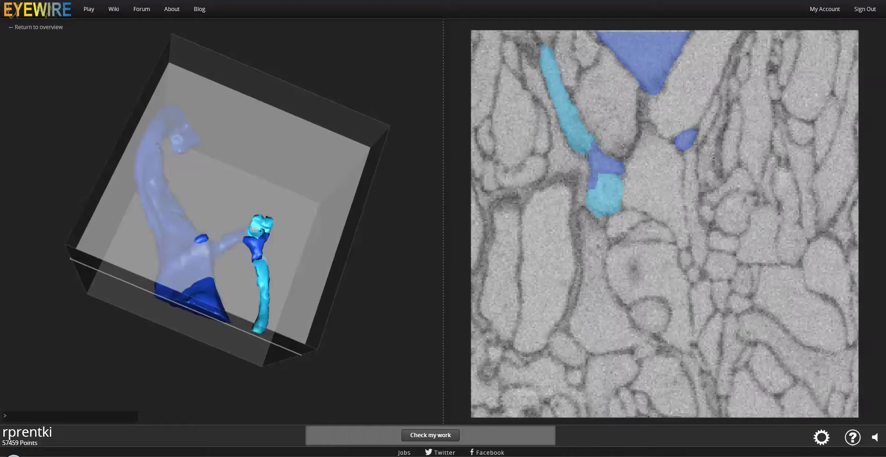
{"action": "left_click_drag", "start_coordinate": [200, 259], "coordinate": [98, 228]}
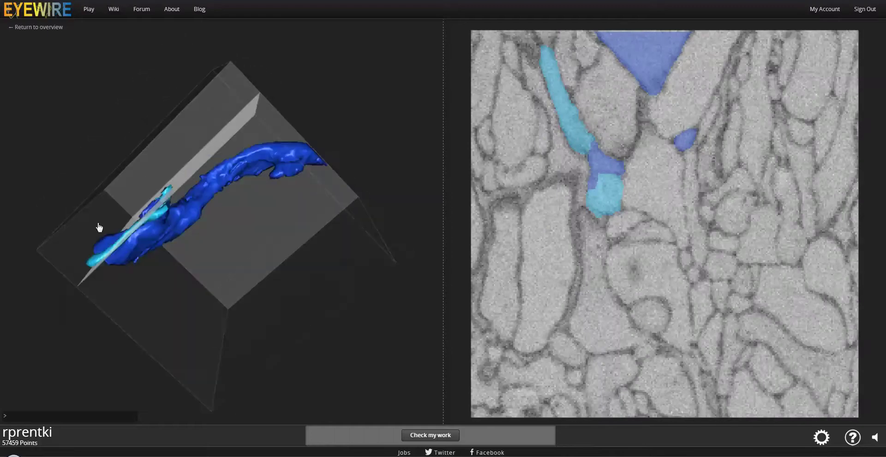
{"action": "left_click_drag", "start_coordinate": [194, 263], "coordinate": [167, 256]}
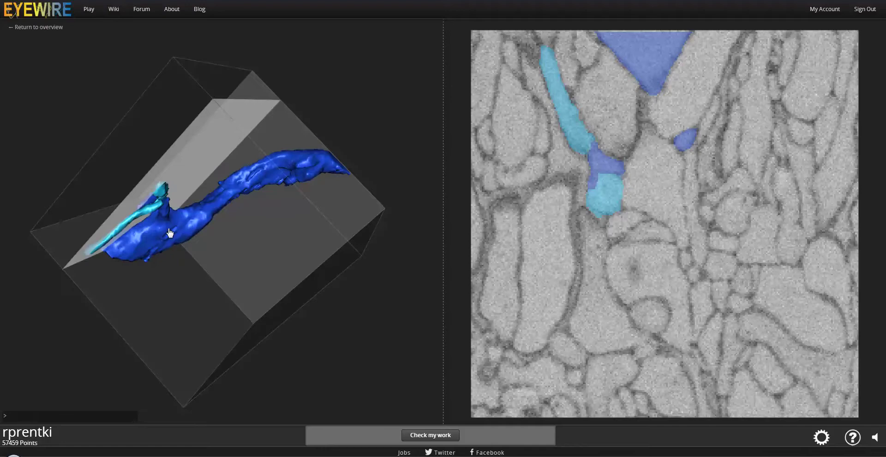
{"action": "scroll", "coordinate": [179, 187], "scroll_direction": "up", "scroll_amount": 5}
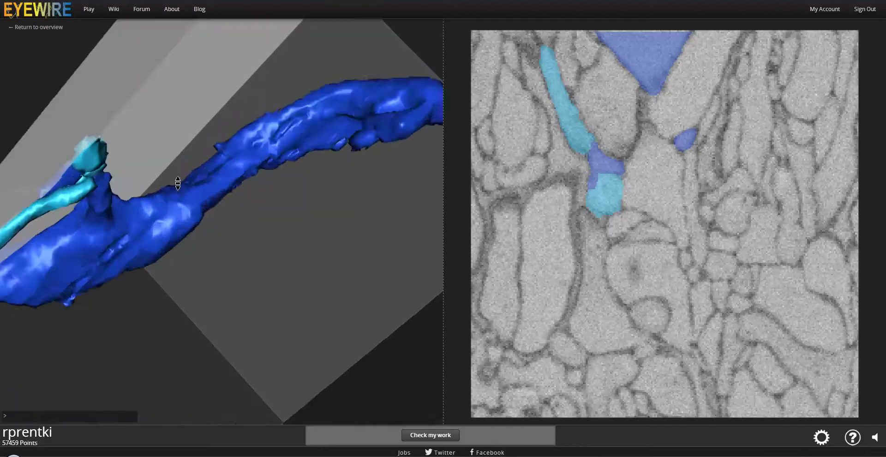
{"action": "mouse_move", "coordinate": [133, 180]}
{"action": "left_mouse_down"}
{"action": "mouse_move", "coordinate": [243, 198]}
{"action": "mouse_move", "coordinate": [154, 198]}
{"action": "mouse_move", "coordinate": [204, 194]}
{"action": "left_mouse_up"}
{"action": "left_click_drag", "start_coordinate": [232, 218], "coordinate": [198, 185]}
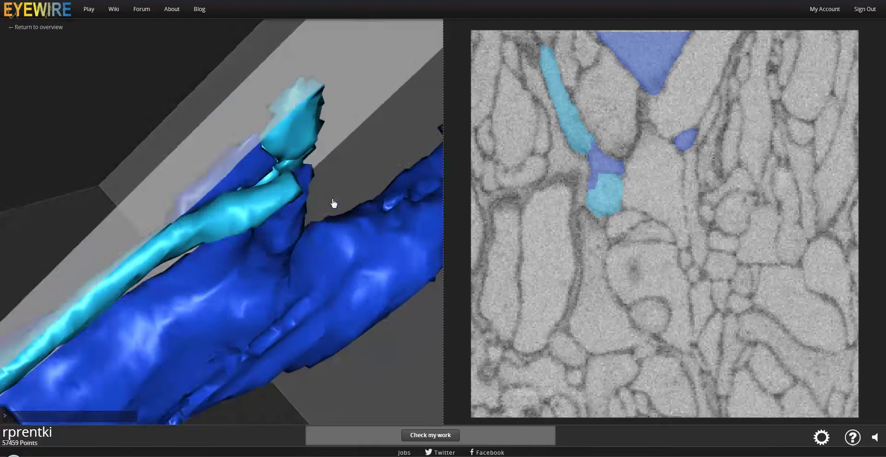
{"action": "left_click_drag", "start_coordinate": [213, 185], "coordinate": [318, 200]}
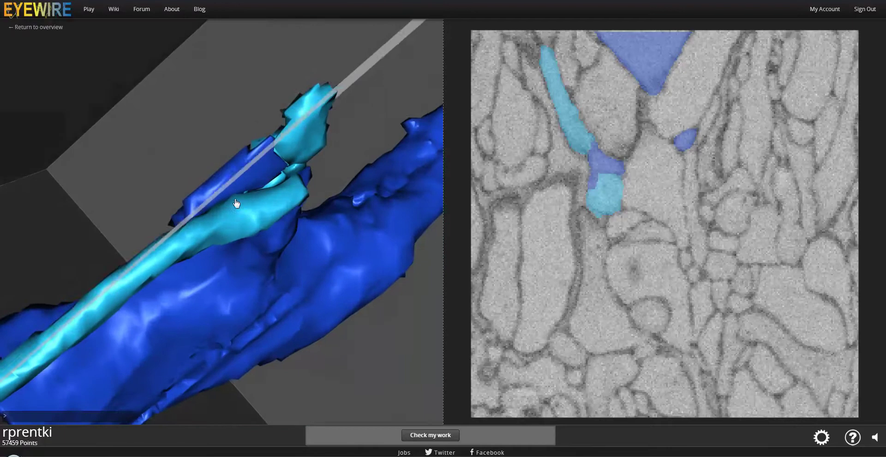
{"action": "mouse_move", "coordinate": [252, 205]}
{"action": "left_mouse_down"}
{"action": "mouse_move", "coordinate": [214, 207]}
{"action": "mouse_move", "coordinate": [176, 230]}
{"action": "left_mouse_up"}
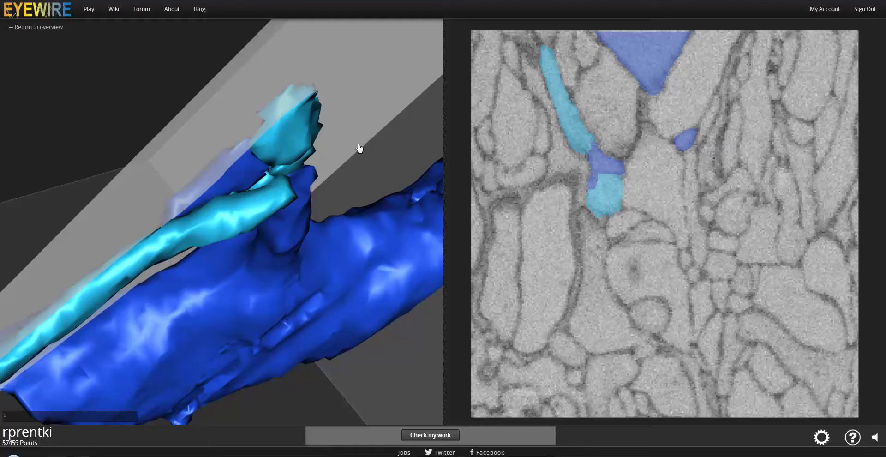
Remove the long light-blue segment from the trace
{"action": "left_click", "coordinate": [575, 121]}
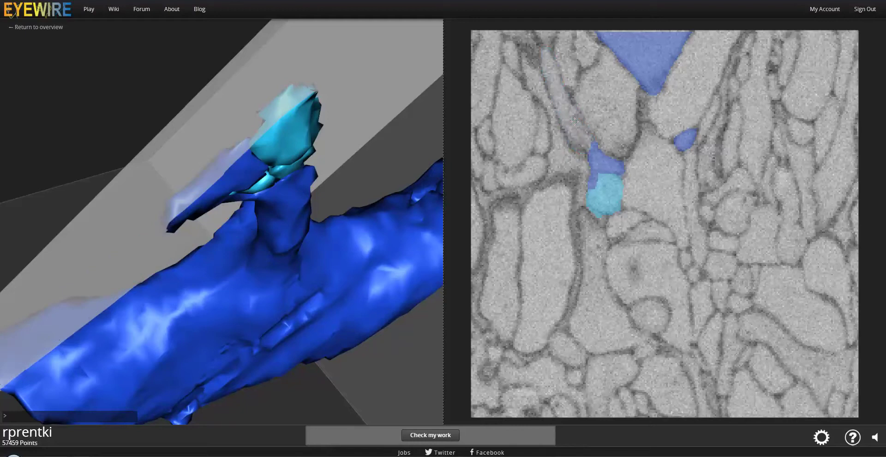
{"action": "scroll", "coordinate": [574, 121], "scroll_direction": "down", "scroll_amount": 1}
{"action": "scroll", "coordinate": [575, 121], "scroll_direction": "down", "scroll_amount": 1}
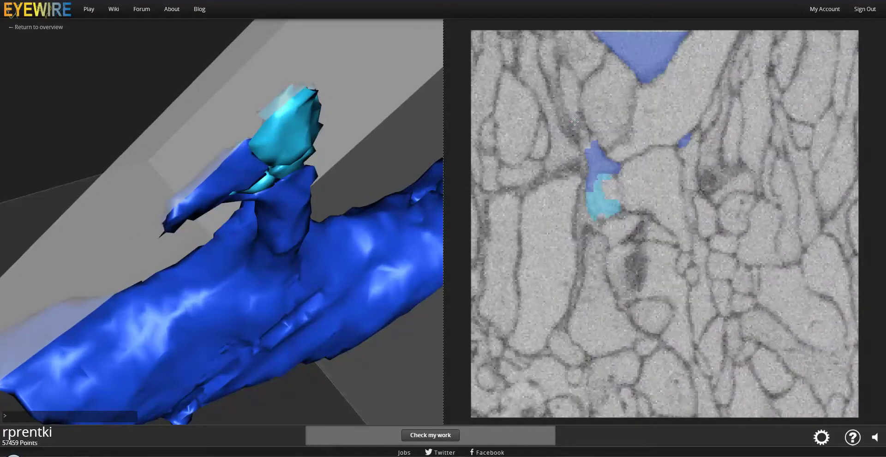
{"action": "scroll", "coordinate": [574, 121], "scroll_direction": "down", "scroll_amount": 1}
{"action": "scroll", "coordinate": [574, 121], "scroll_direction": "down", "scroll_amount": 1}
{"action": "scroll", "coordinate": [576, 122], "scroll_direction": "down", "scroll_amount": 1}
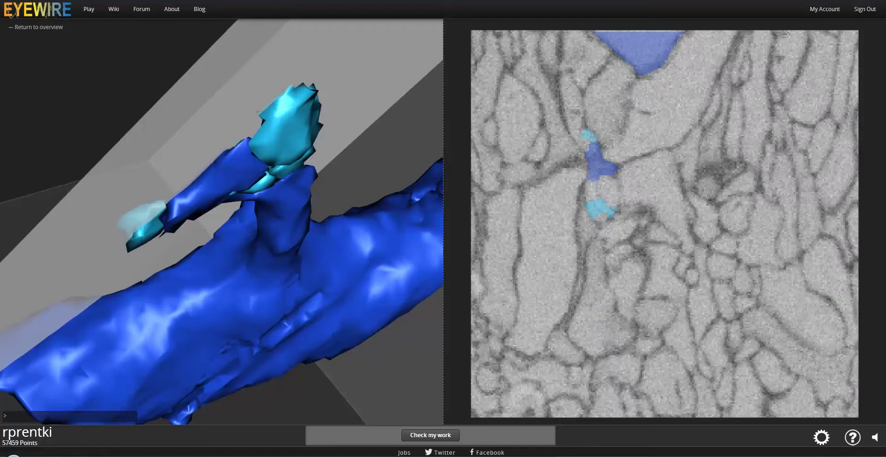
Add two segments continuing the side branch down-left across the slices
{"action": "left_click", "coordinate": [586, 142]}
{"action": "scroll", "coordinate": [586, 142], "scroll_direction": "down", "scroll_amount": 1}
{"action": "scroll", "coordinate": [586, 142], "scroll_direction": "down", "scroll_amount": 1}
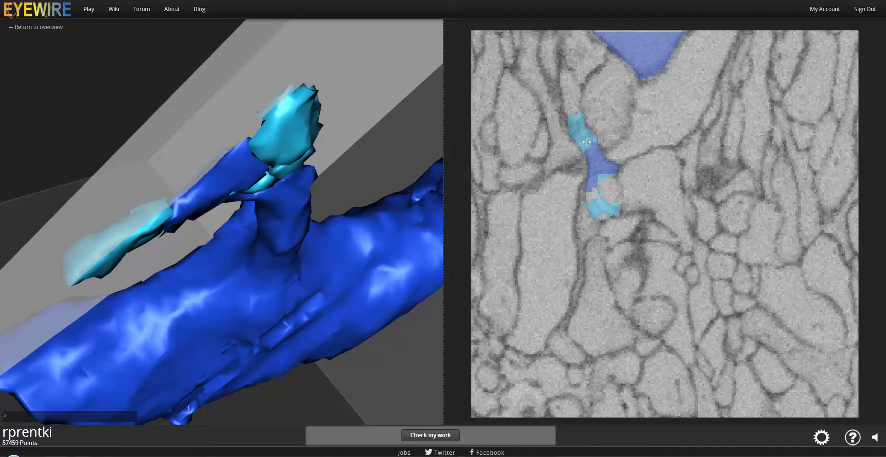
{"action": "scroll", "coordinate": [586, 142], "scroll_direction": "down", "scroll_amount": 1}
{"action": "scroll", "coordinate": [585, 142], "scroll_direction": "up", "scroll_amount": 3}
{"action": "scroll", "coordinate": [586, 142], "scroll_direction": "down", "scroll_amount": 1}
{"action": "scroll", "coordinate": [582, 129], "scroll_direction": "down", "scroll_amount": 1}
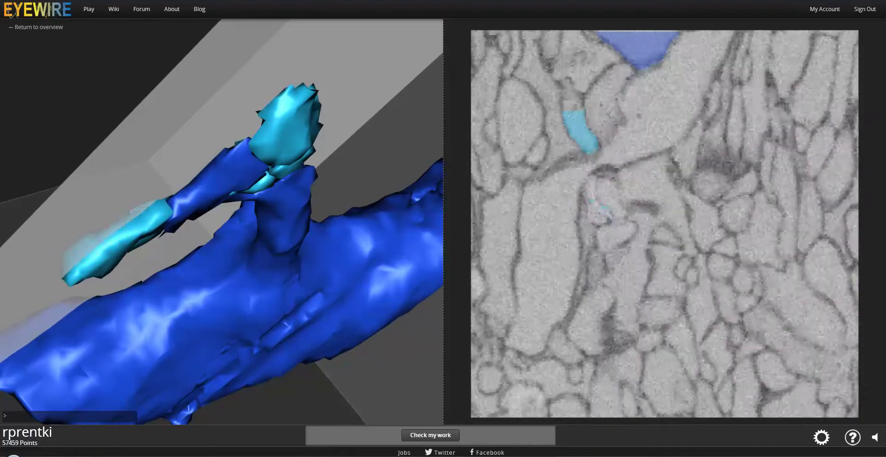
{"action": "scroll", "coordinate": [577, 115], "scroll_direction": "down", "scroll_amount": 1}
{"action": "scroll", "coordinate": [572, 105], "scroll_direction": "down", "scroll_amount": 1}
{"action": "scroll", "coordinate": [572, 105], "scroll_direction": "down", "scroll_amount": 1}
{"action": "left_click", "coordinate": [573, 106]}
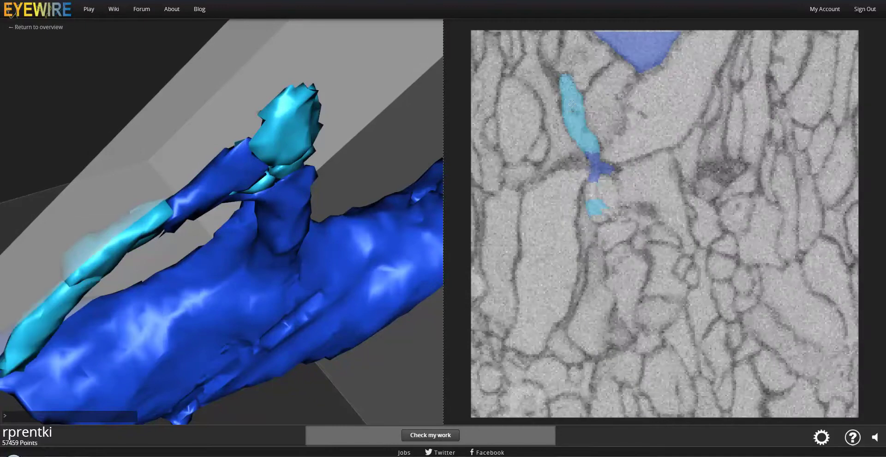
{"action": "scroll", "coordinate": [241, 232], "scroll_direction": "up", "scroll_amount": 3}
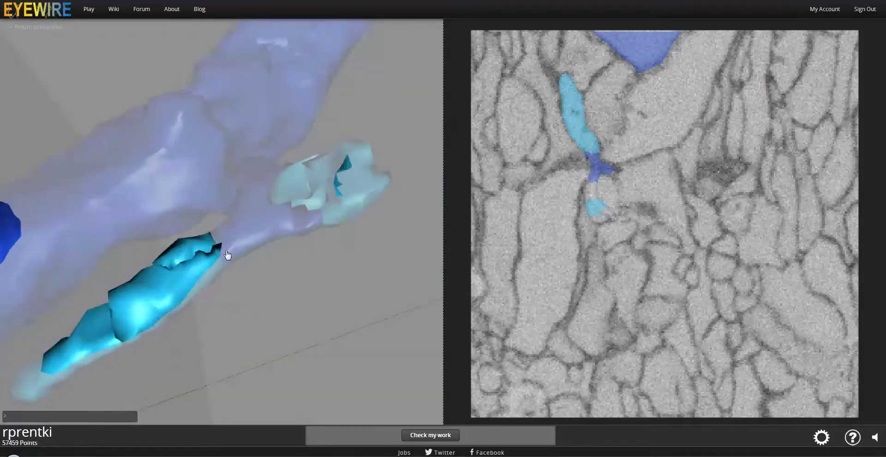
Rotate the 3D model to view the branch end, then step further down the slices
{"action": "mouse_move", "coordinate": [229, 252]}
{"action": "left_mouse_down"}
{"action": "mouse_move", "coordinate": [320, 300]}
{"action": "mouse_move", "coordinate": [242, 234]}
{"action": "mouse_move", "coordinate": [288, 286]}
{"action": "mouse_move", "coordinate": [255, 265]}
{"action": "left_mouse_up"}
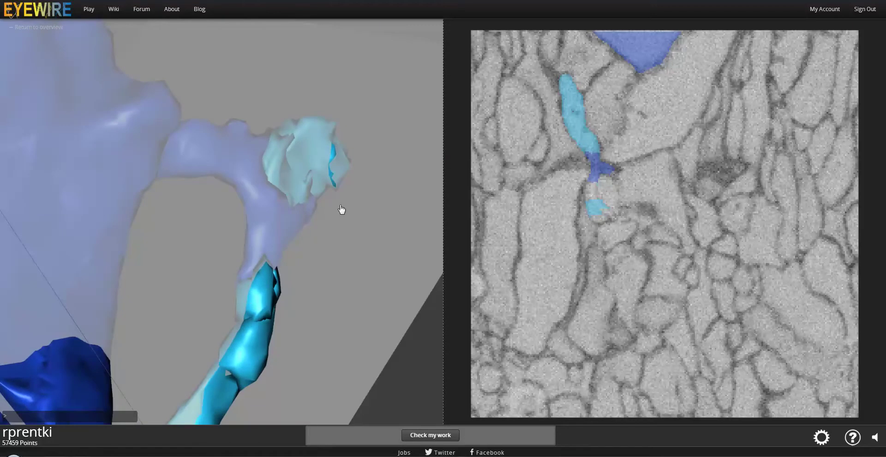
{"action": "left_click_drag", "start_coordinate": [277, 300], "coordinate": [202, 231]}
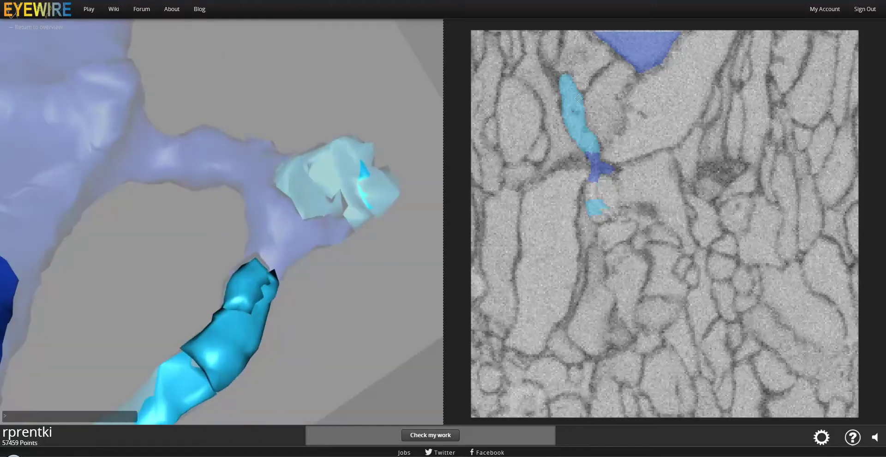
{"action": "scroll", "coordinate": [572, 96], "scroll_direction": "down", "scroll_amount": 2}
{"action": "scroll", "coordinate": [571, 85], "scroll_direction": "down", "scroll_amount": 3}
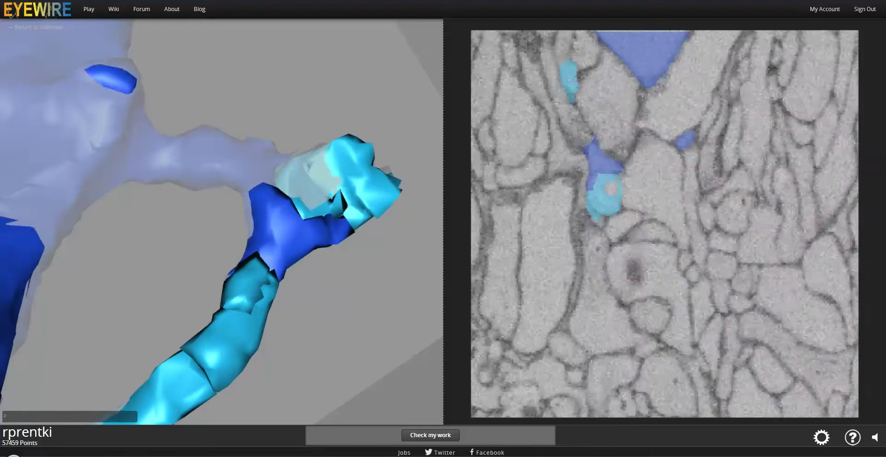
{"action": "scroll", "coordinate": [569, 74], "scroll_direction": "down", "scroll_amount": 2}
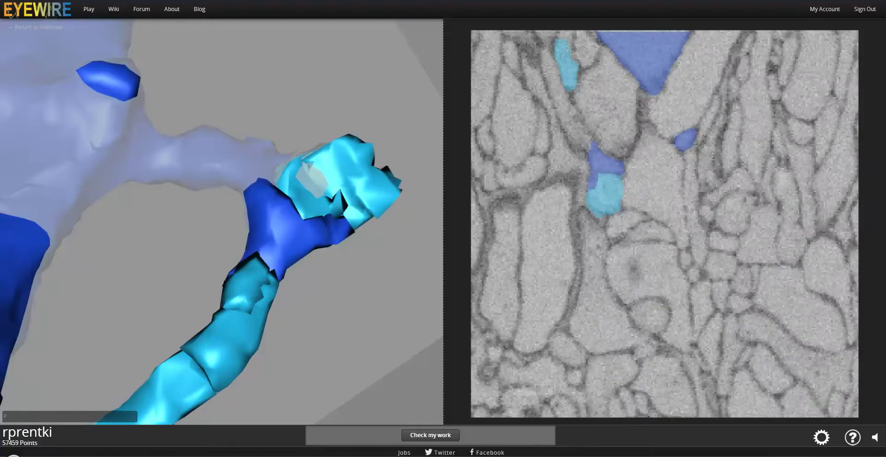
{"action": "scroll", "coordinate": [567, 36], "scroll_direction": "down", "scroll_amount": 2}
{"action": "scroll", "coordinate": [568, 42], "scroll_direction": "down", "scroll_amount": 2}
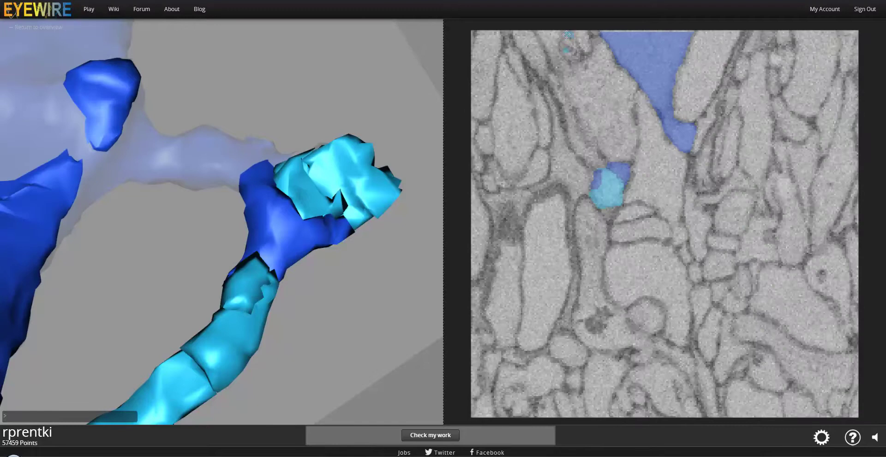
{"action": "scroll", "coordinate": [569, 48], "scroll_direction": "down", "scroll_amount": 1}
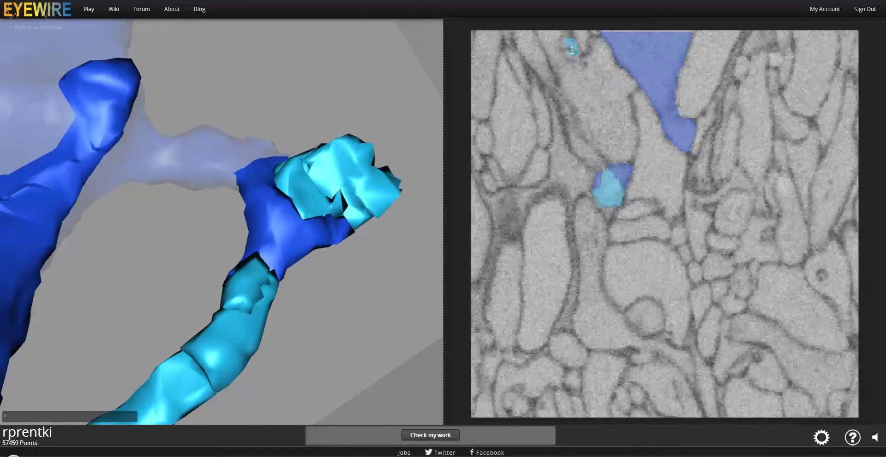
{"action": "scroll", "coordinate": [570, 47], "scroll_direction": "down", "scroll_amount": 1}
{"action": "scroll", "coordinate": [571, 44], "scroll_direction": "down", "scroll_amount": 1}
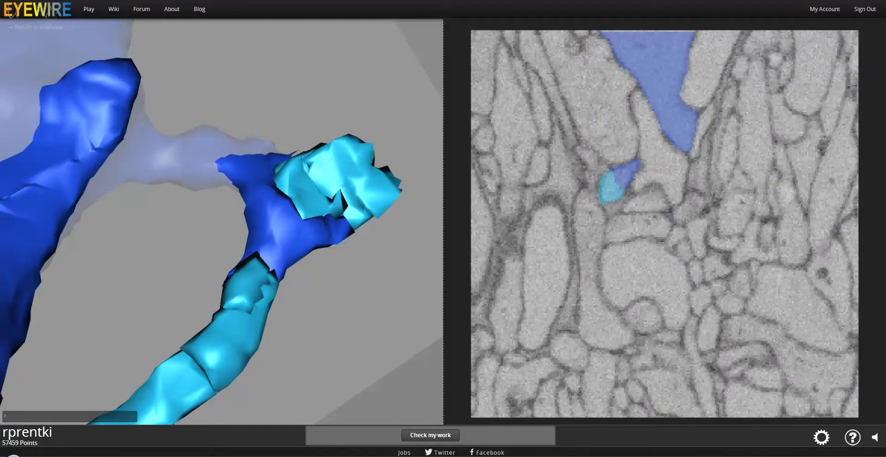
Add the region beside the branch, then remove it as a wrong large segment
{"action": "left_click", "coordinate": [574, 44]}
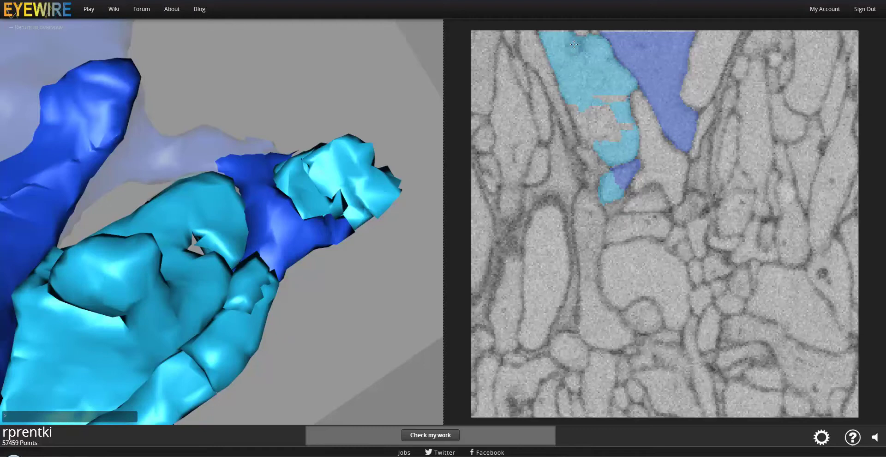
{"action": "left_click", "coordinate": [574, 45]}
{"action": "scroll", "coordinate": [573, 45], "scroll_direction": "down", "scroll_amount": 3}
{"action": "scroll", "coordinate": [574, 45], "scroll_direction": "down", "scroll_amount": 2}
{"action": "scroll", "coordinate": [574, 44], "scroll_direction": "down", "scroll_amount": 3}
{"action": "scroll", "coordinate": [574, 45], "scroll_direction": "down", "scroll_amount": 3}
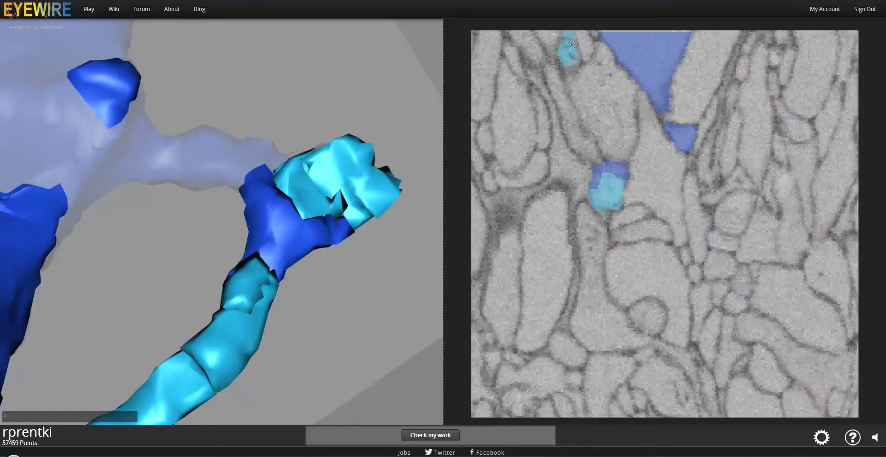
{"action": "scroll", "coordinate": [574, 45], "scroll_direction": "down", "scroll_amount": 3}
{"action": "scroll", "coordinate": [605, 214], "scroll_direction": "down", "scroll_amount": 3}
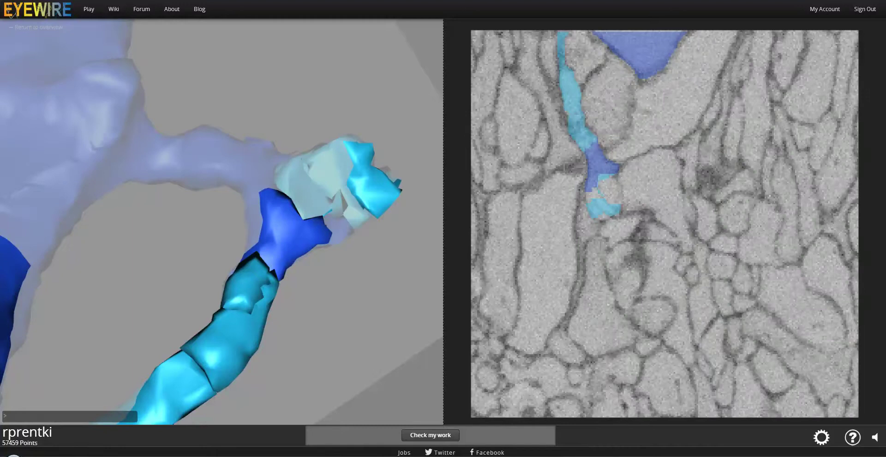
{"action": "scroll", "coordinate": [599, 188], "scroll_direction": "down", "scroll_amount": 2}
{"action": "scroll", "coordinate": [600, 188], "scroll_direction": "down", "scroll_amount": 2}
{"action": "scroll", "coordinate": [594, 191], "scroll_direction": "up", "scroll_amount": 4}
Check the raw slice without overlays, then add three pieces at the branch tip, including a large one
{"action": "key", "text": "space"}
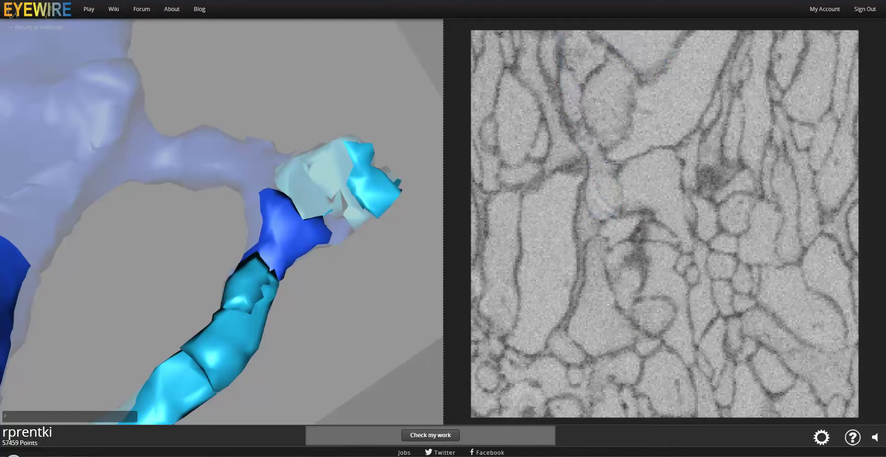
{"action": "key", "text": "space"}
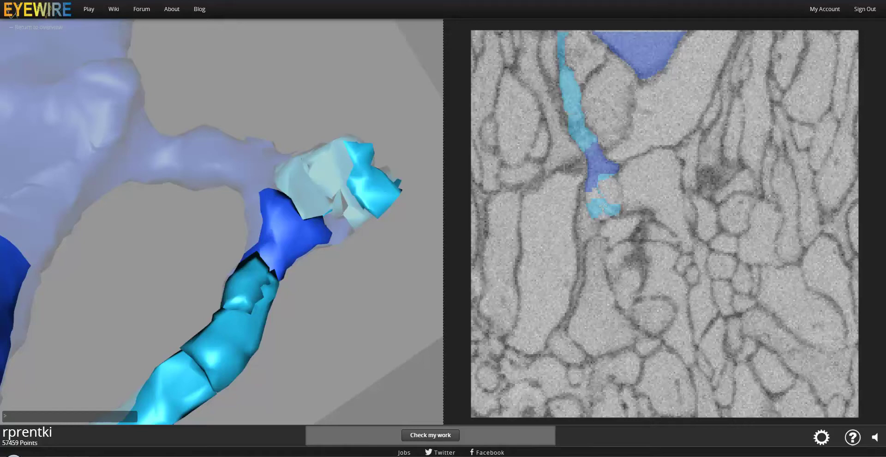
{"action": "left_click", "coordinate": [603, 214]}
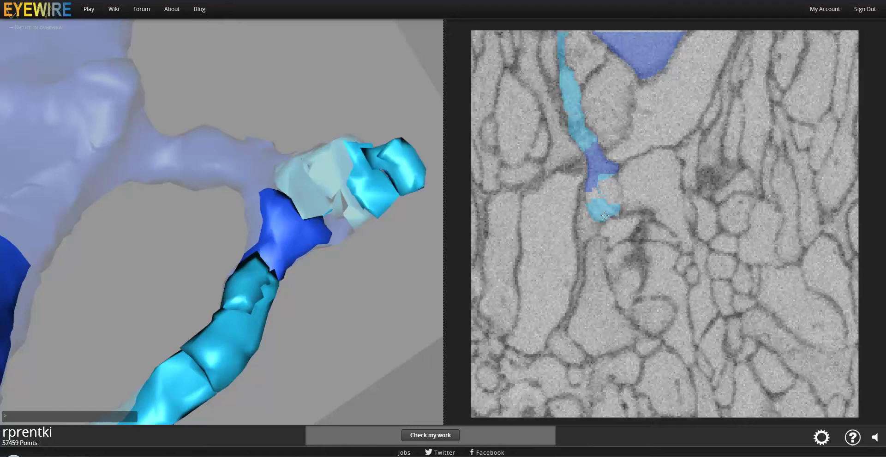
{"action": "left_click", "coordinate": [594, 193]}
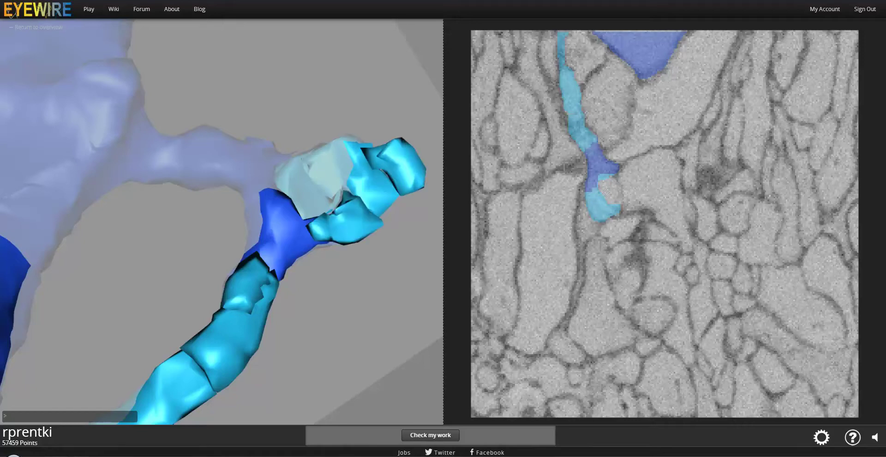
{"action": "left_click", "coordinate": [606, 192]}
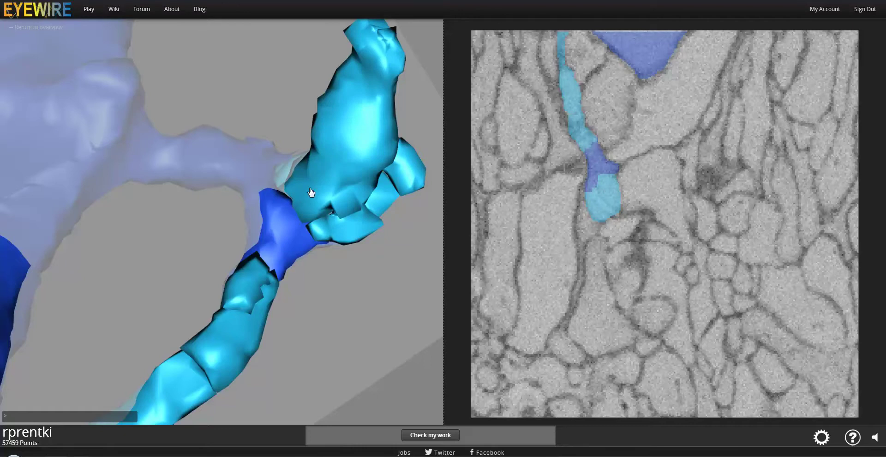
Rotate the 3D model to stand the new light-blue piece upright and centre it
{"action": "mouse_move", "coordinate": [312, 192]}
{"action": "left_mouse_down"}
{"action": "mouse_move", "coordinate": [300, 245]}
{"action": "mouse_move", "coordinate": [225, 293]}
{"action": "mouse_move", "coordinate": [286, 381]}
{"action": "left_mouse_up"}
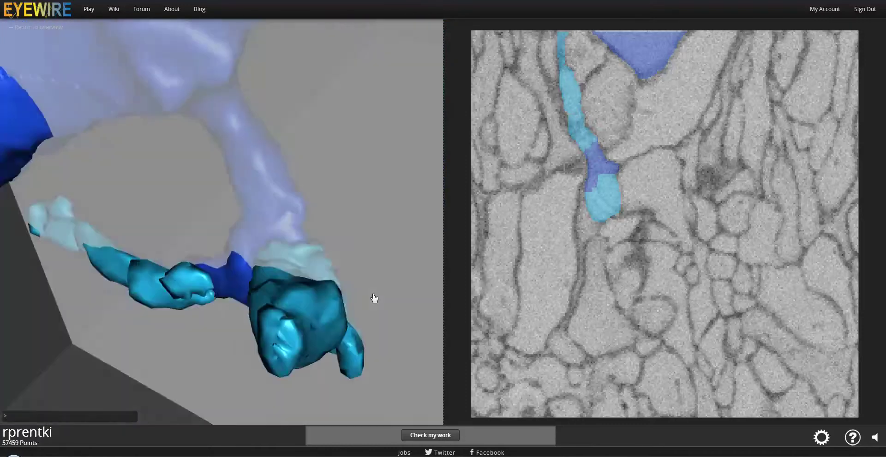
{"action": "left_click_drag", "start_coordinate": [286, 380], "coordinate": [301, 349]}
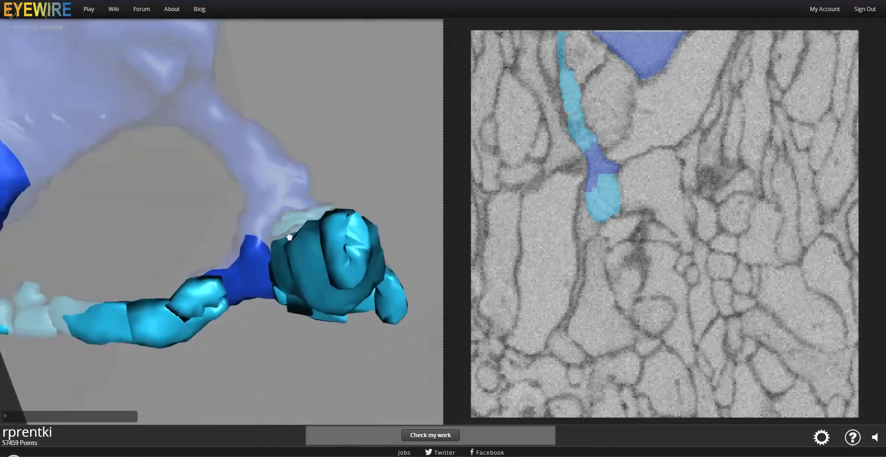
{"action": "left_click_drag", "start_coordinate": [289, 236], "coordinate": [242, 125]}
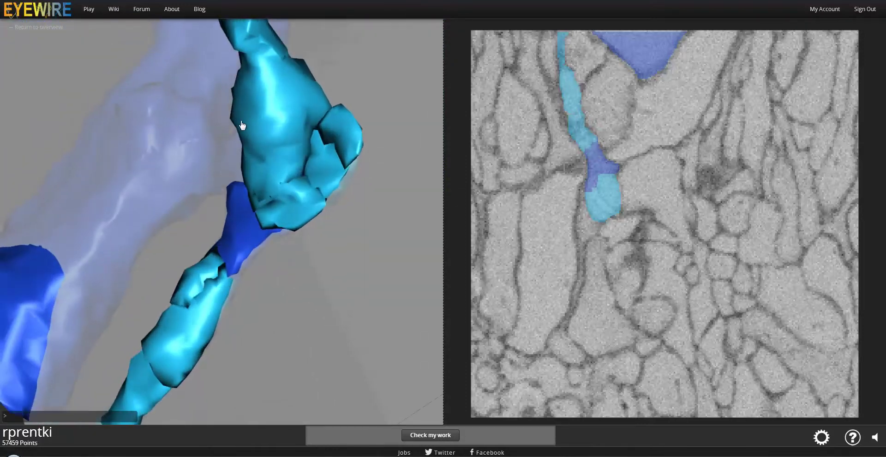
{"action": "mouse_move", "coordinate": [303, 203]}
{"action": "left_mouse_down"}
{"action": "mouse_move", "coordinate": [272, 182]}
{"action": "mouse_move", "coordinate": [252, 131]}
{"action": "left_mouse_up"}
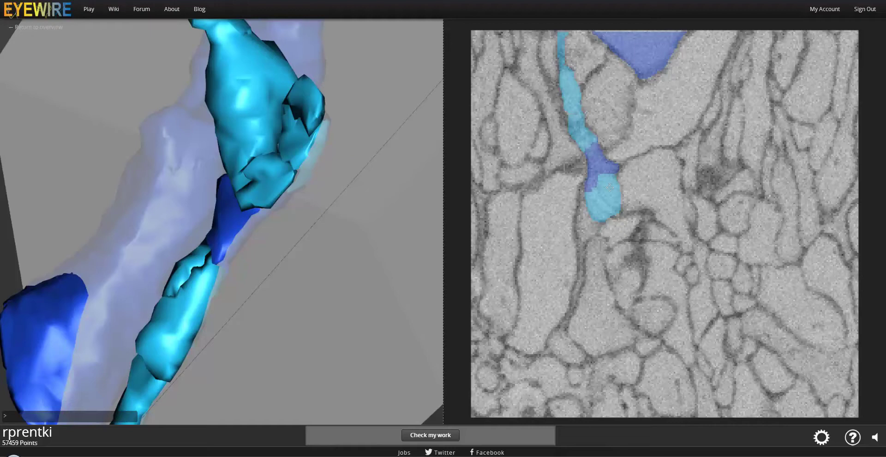
Remove the large light-blue segment just added and recheck the raw slice without overlays
{"action": "left_click", "coordinate": [609, 187]}
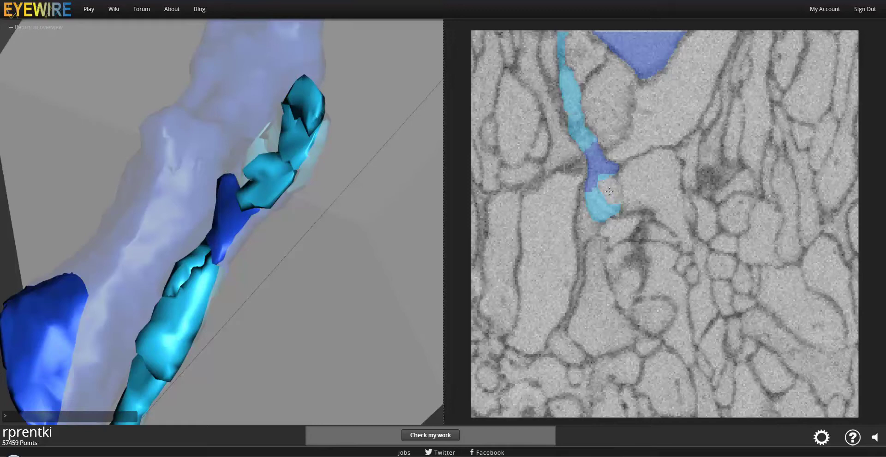
{"action": "key", "text": "space"}
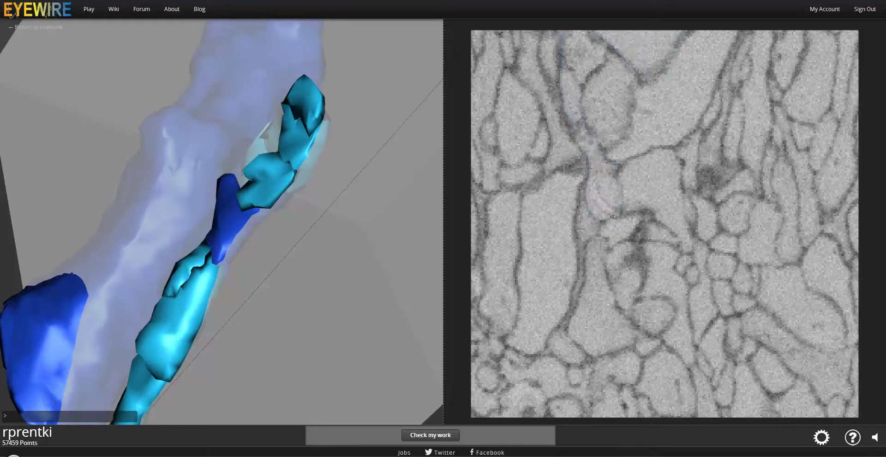
{"action": "key", "text": "space"}
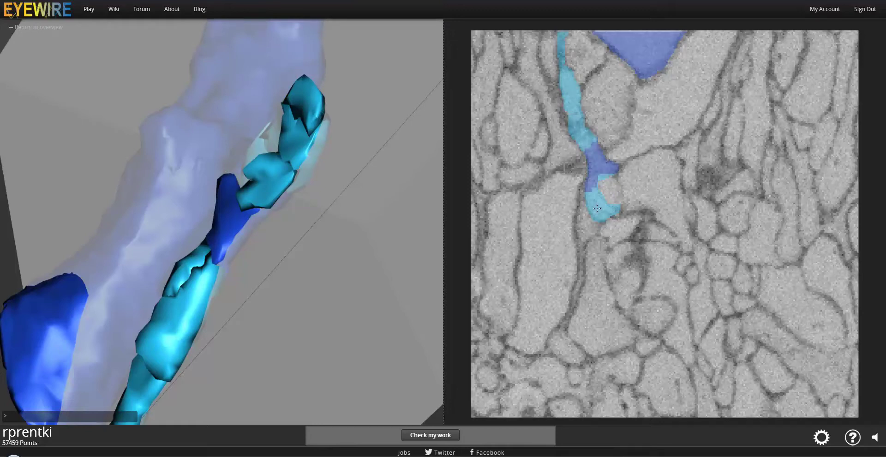
{"action": "scroll", "coordinate": [597, 209], "scroll_direction": "down", "scroll_amount": 1}
{"action": "scroll", "coordinate": [598, 212], "scroll_direction": "down", "scroll_amount": 1}
{"action": "scroll", "coordinate": [599, 214], "scroll_direction": "down", "scroll_amount": 1}
{"action": "scroll", "coordinate": [601, 217], "scroll_direction": "down", "scroll_amount": 1}
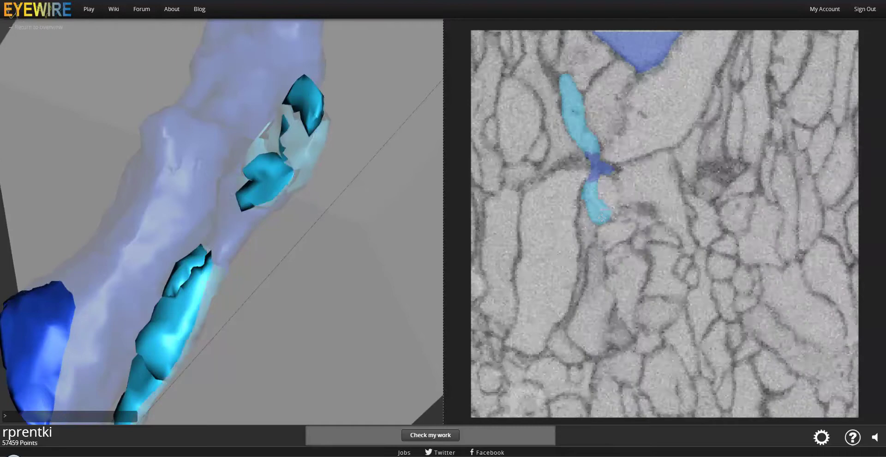
{"action": "scroll", "coordinate": [599, 215], "scroll_direction": "down", "scroll_amount": 1}
{"action": "scroll", "coordinate": [596, 214], "scroll_direction": "down", "scroll_amount": 1}
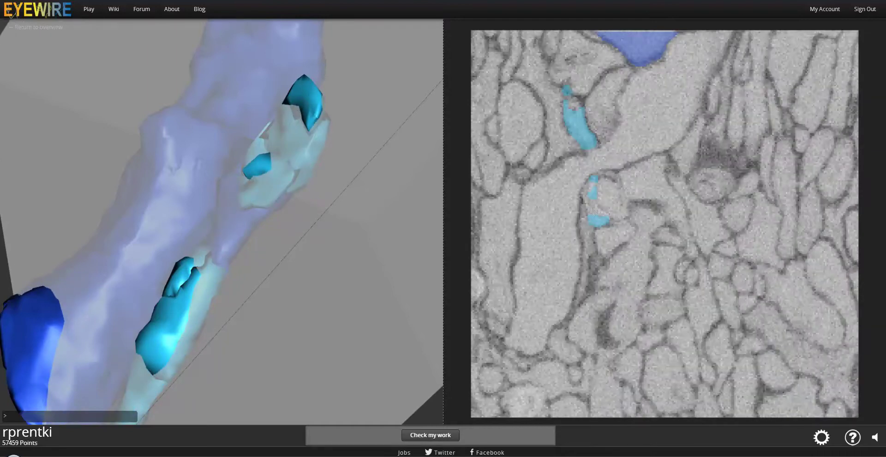
Fill the gaps in the light-blue trace and add further side-branch pieces toward the tip
{"action": "left_click", "coordinate": [594, 211]}
{"action": "left_click", "coordinate": [587, 192]}
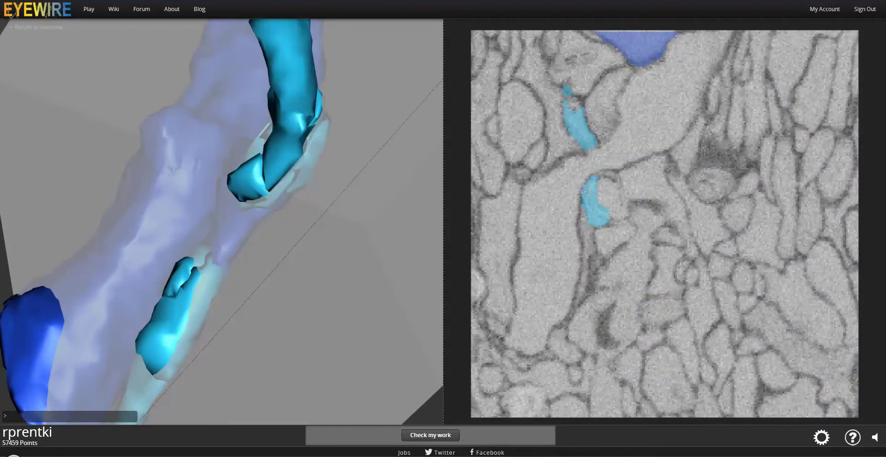
{"action": "mouse_move", "coordinate": [267, 203]}
{"action": "left_mouse_down"}
{"action": "mouse_move", "coordinate": [412, 260]}
{"action": "mouse_move", "coordinate": [405, 231]}
{"action": "left_mouse_up"}
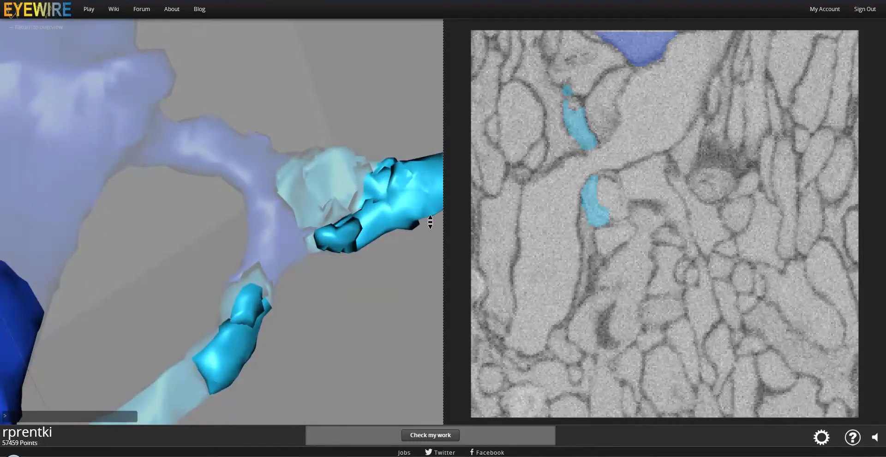
{"action": "scroll", "coordinate": [430, 222], "scroll_direction": "down", "scroll_amount": 3}
{"action": "left_click_drag", "start_coordinate": [355, 277], "coordinate": [242, 253]}
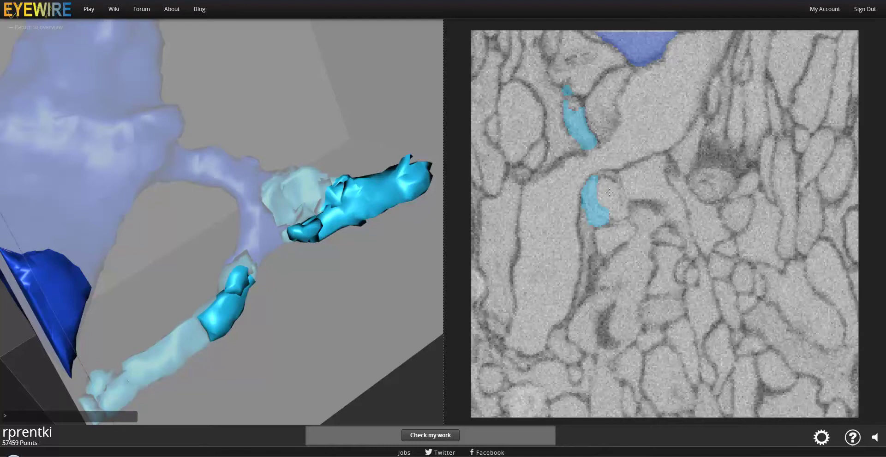
{"action": "left_click", "coordinate": [609, 193]}
{"action": "left_click_drag", "start_coordinate": [297, 206], "coordinate": [236, 181]}
{"action": "left_click_drag", "start_coordinate": [327, 189], "coordinate": [298, 167]}
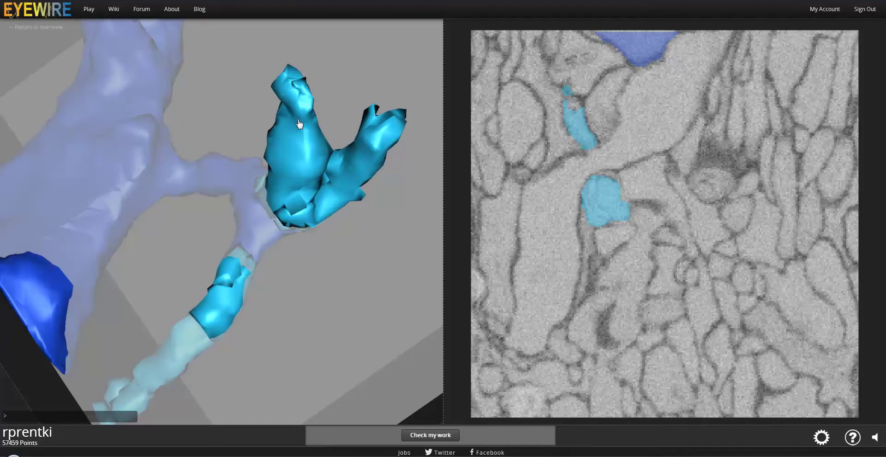
Deselect the stray piece wrongly added to the light-blue side branch
{"action": "left_click", "coordinate": [299, 123]}
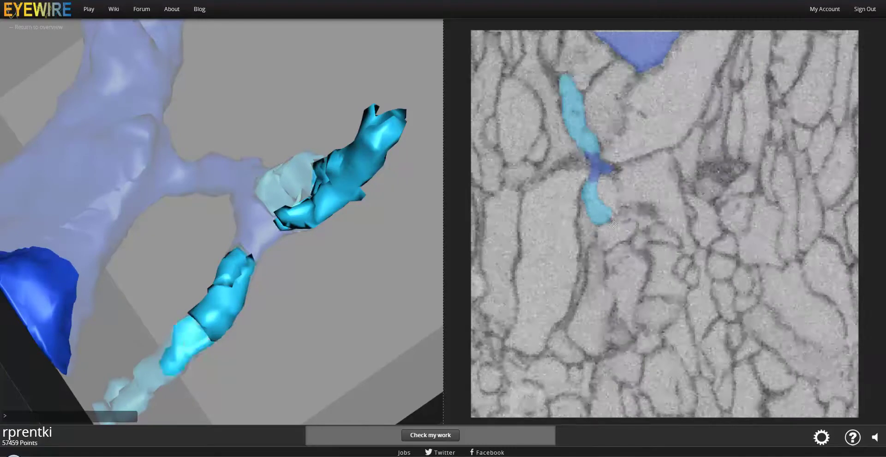
{"action": "scroll", "coordinate": [613, 224], "scroll_direction": "down", "scroll_amount": 2}
{"action": "scroll", "coordinate": [609, 224], "scroll_direction": "down", "scroll_amount": 2}
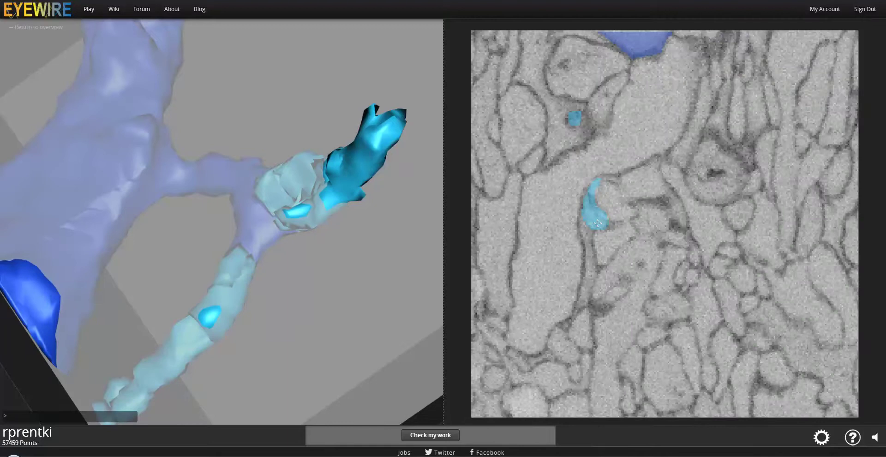
{"action": "scroll", "coordinate": [597, 223], "scroll_direction": "down", "scroll_amount": 2}
{"action": "scroll", "coordinate": [598, 224], "scroll_direction": "down", "scroll_amount": 2}
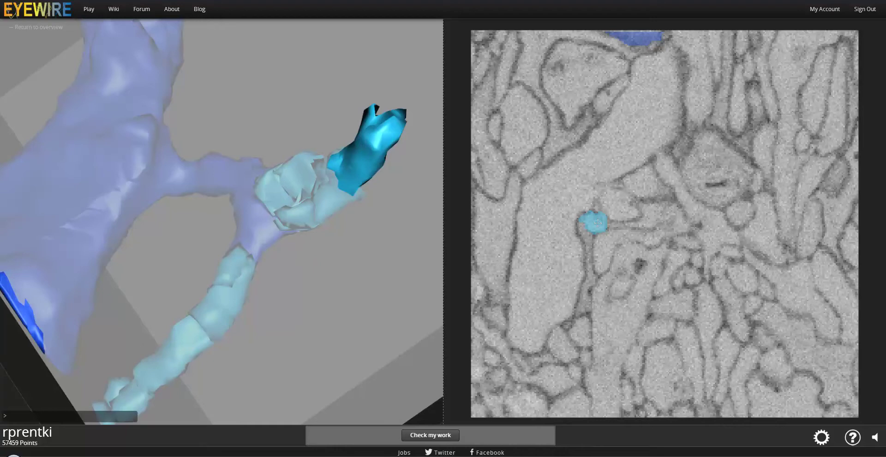
{"action": "scroll", "coordinate": [598, 224], "scroll_direction": "down", "scroll_amount": 3}
{"action": "scroll", "coordinate": [595, 226], "scroll_direction": "down", "scroll_amount": 3}
{"action": "scroll", "coordinate": [595, 228], "scroll_direction": "down", "scroll_amount": 3}
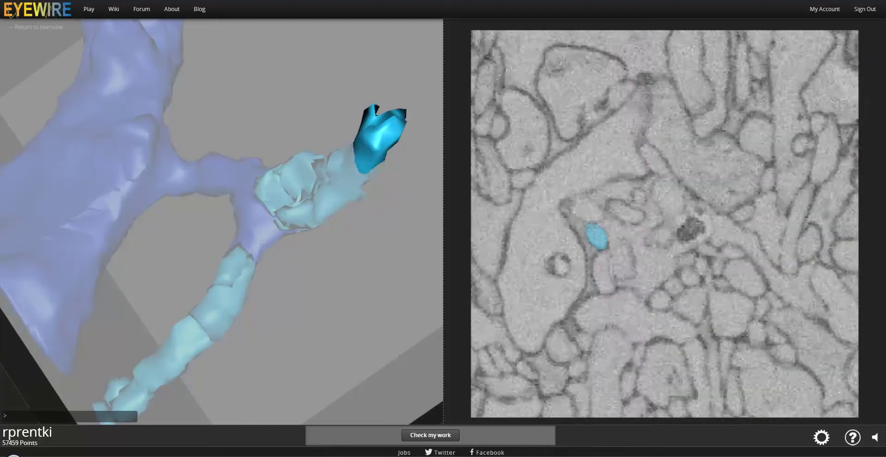
{"action": "scroll", "coordinate": [591, 229], "scroll_direction": "down", "scroll_amount": 3}
{"action": "scroll", "coordinate": [592, 233], "scroll_direction": "down", "scroll_amount": 3}
{"action": "scroll", "coordinate": [594, 236], "scroll_direction": "down", "scroll_amount": 3}
{"action": "scroll", "coordinate": [595, 239], "scroll_direction": "down", "scroll_amount": 3}
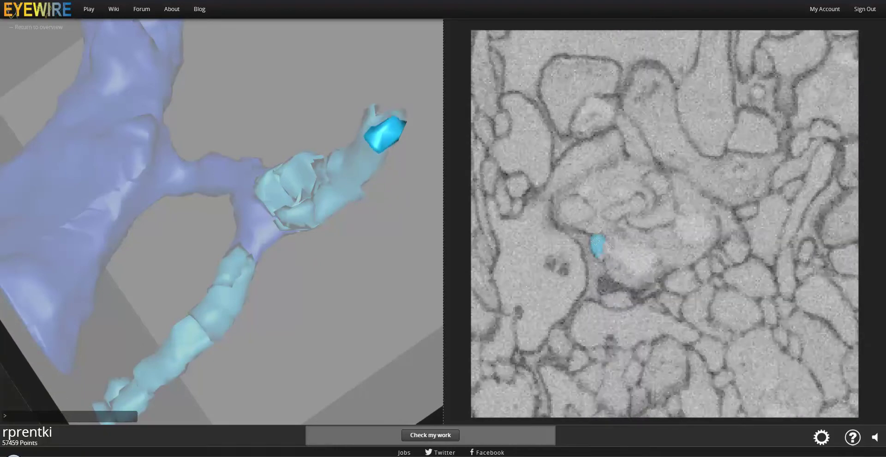
Add the next supervoxel at the side branch's tip and inspect the hooked tip in 3D
{"action": "left_click", "coordinate": [603, 249]}
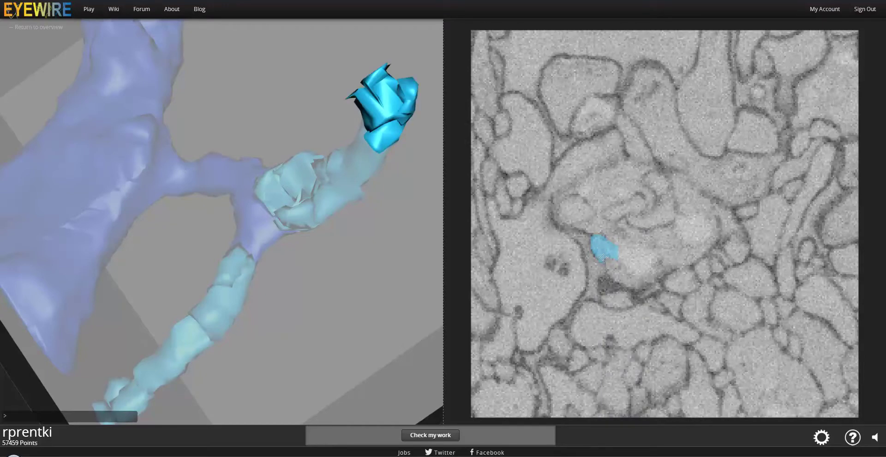
{"action": "scroll", "coordinate": [600, 256], "scroll_direction": "down", "scroll_amount": 1}
{"action": "scroll", "coordinate": [598, 255], "scroll_direction": "down", "scroll_amount": 2}
{"action": "scroll", "coordinate": [595, 253], "scroll_direction": "down", "scroll_amount": 1}
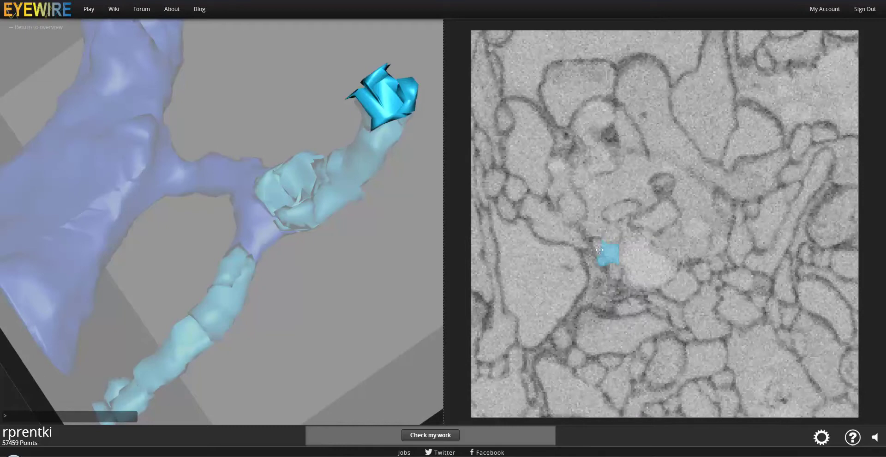
{"action": "scroll", "coordinate": [599, 249], "scroll_direction": "down", "scroll_amount": 1}
{"action": "scroll", "coordinate": [598, 249], "scroll_direction": "down", "scroll_amount": 2}
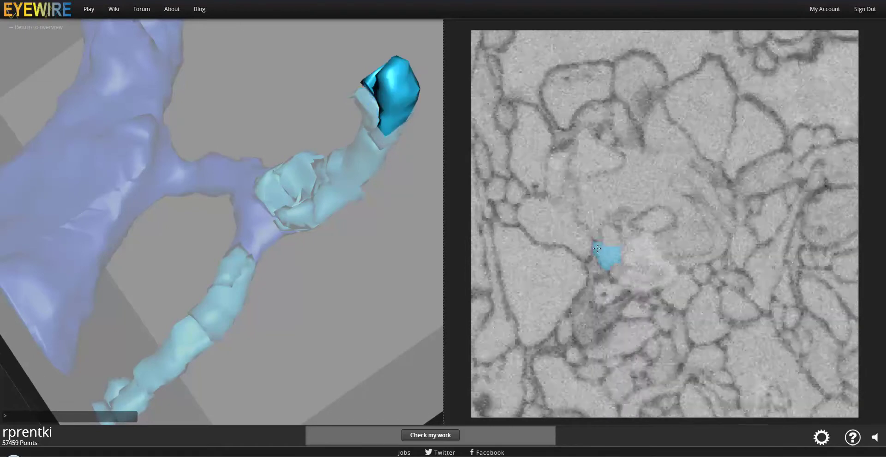
{"action": "scroll", "coordinate": [597, 248], "scroll_direction": "down", "scroll_amount": 2}
{"action": "scroll", "coordinate": [597, 248], "scroll_direction": "down", "scroll_amount": 2}
{"action": "scroll", "coordinate": [597, 249], "scroll_direction": "down", "scroll_amount": 1}
{"action": "scroll", "coordinate": [597, 249], "scroll_direction": "down", "scroll_amount": 2}
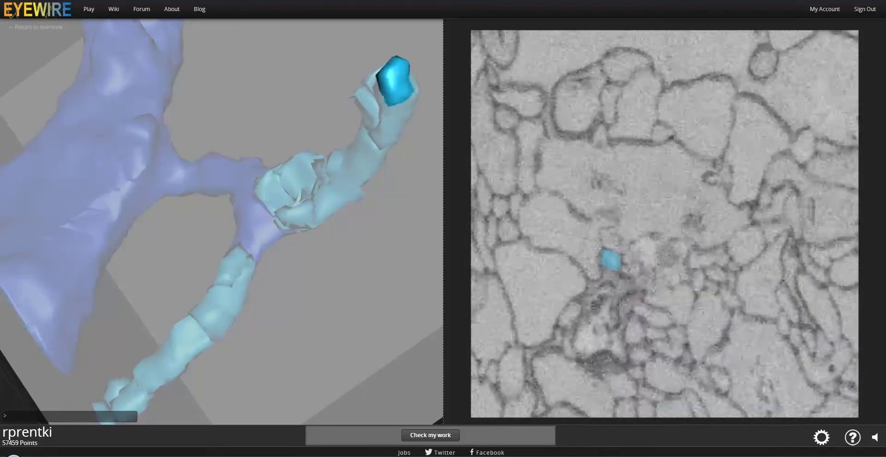
{"action": "scroll", "coordinate": [597, 248], "scroll_direction": "down", "scroll_amount": 2}
{"action": "scroll", "coordinate": [597, 249], "scroll_direction": "down", "scroll_amount": 2}
{"action": "scroll", "coordinate": [597, 248], "scroll_direction": "down", "scroll_amount": 1}
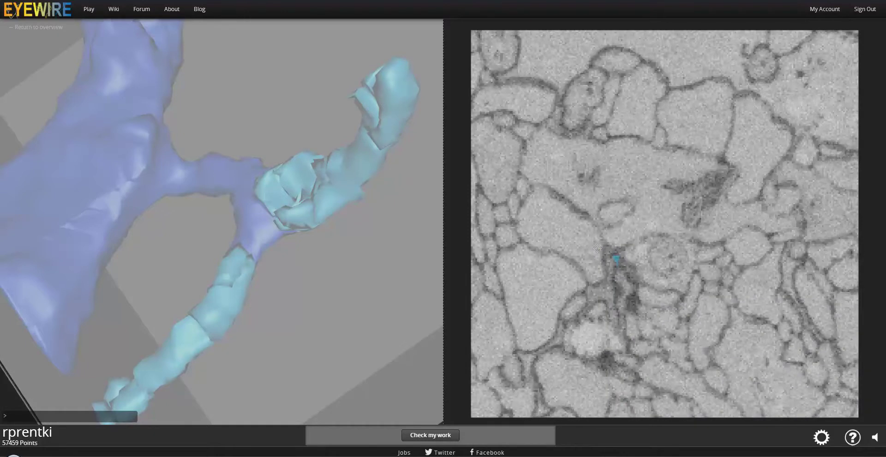
{"action": "scroll", "coordinate": [597, 248], "scroll_direction": "up", "scroll_amount": 2}
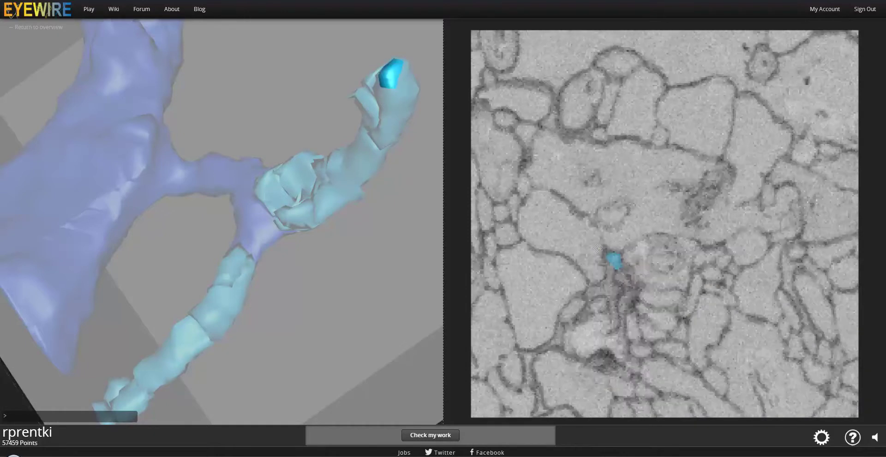
{"action": "scroll", "coordinate": [596, 248], "scroll_direction": "up", "scroll_amount": 2}
{"action": "left_click_drag", "start_coordinate": [235, 211], "coordinate": [239, 214]}
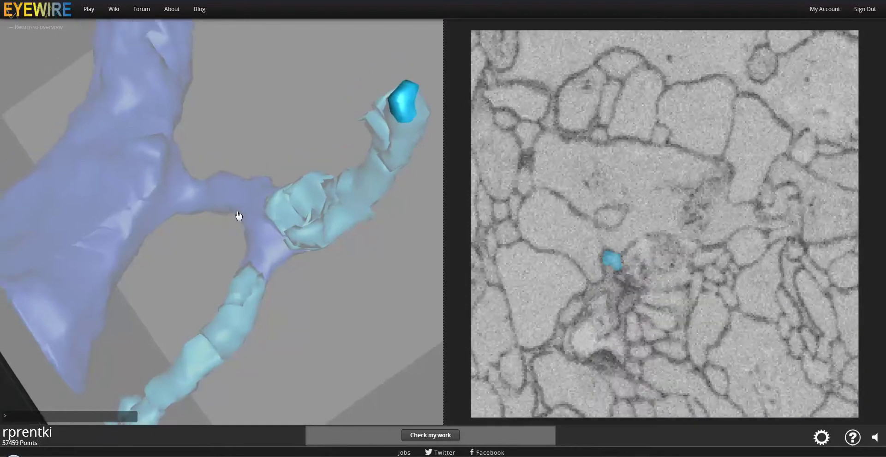
{"action": "scroll", "coordinate": [238, 216], "scroll_direction": "down", "scroll_amount": 3}
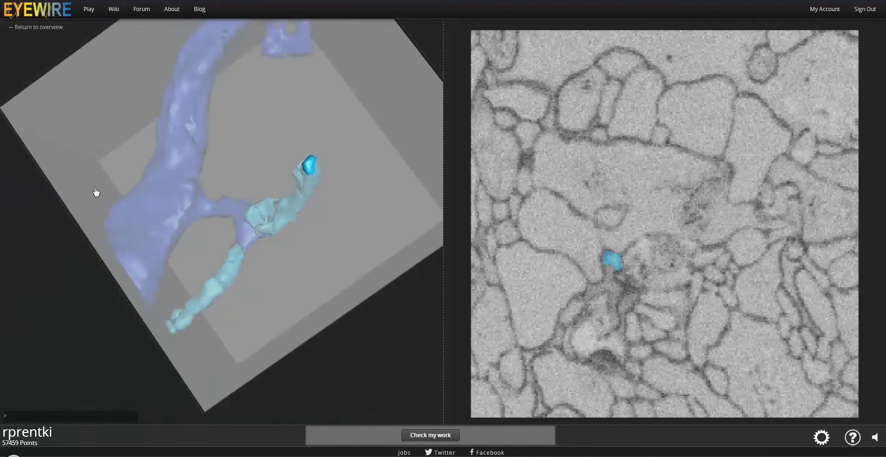
Rotate the cube and move the slice plane into the main branch
{"action": "mouse_move", "coordinate": [186, 224]}
{"action": "left_mouse_down"}
{"action": "mouse_move", "coordinate": [354, 254]}
{"action": "mouse_move", "coordinate": [192, 214]}
{"action": "left_mouse_up"}
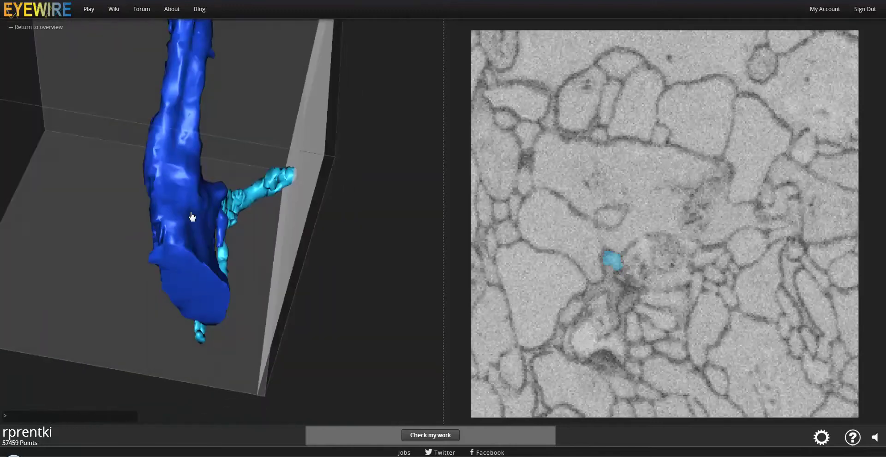
{"action": "left_click", "coordinate": [189, 248]}
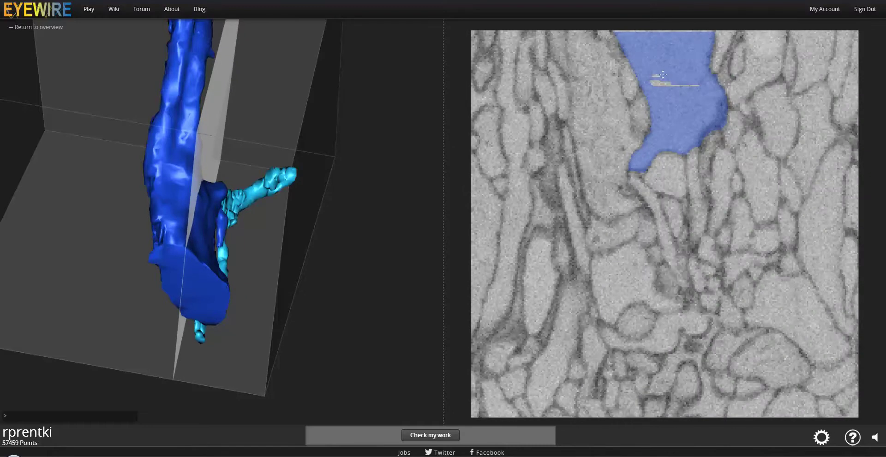
{"action": "scroll", "coordinate": [675, 84], "scroll_direction": "down", "scroll_amount": 2}
{"action": "scroll", "coordinate": [681, 92], "scroll_direction": "down", "scroll_amount": 2}
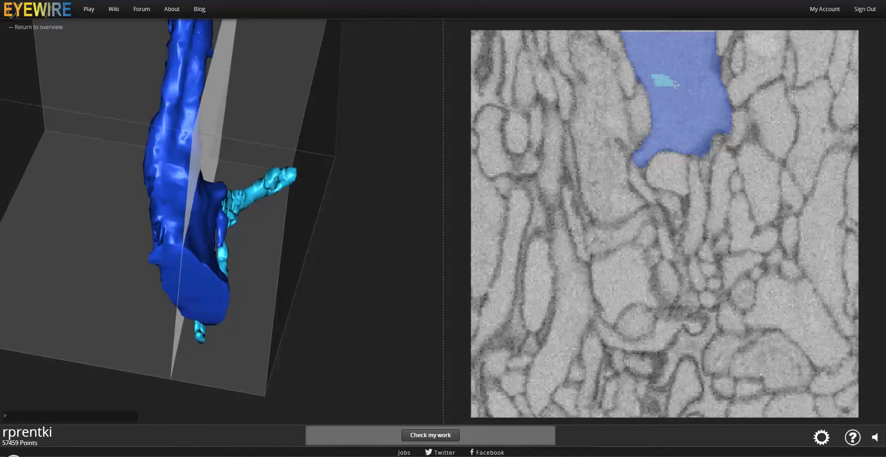
{"action": "scroll", "coordinate": [688, 102], "scroll_direction": "down", "scroll_amount": 2}
{"action": "scroll", "coordinate": [694, 114], "scroll_direction": "down", "scroll_amount": 2}
{"action": "scroll", "coordinate": [697, 117], "scroll_direction": "down", "scroll_amount": 2}
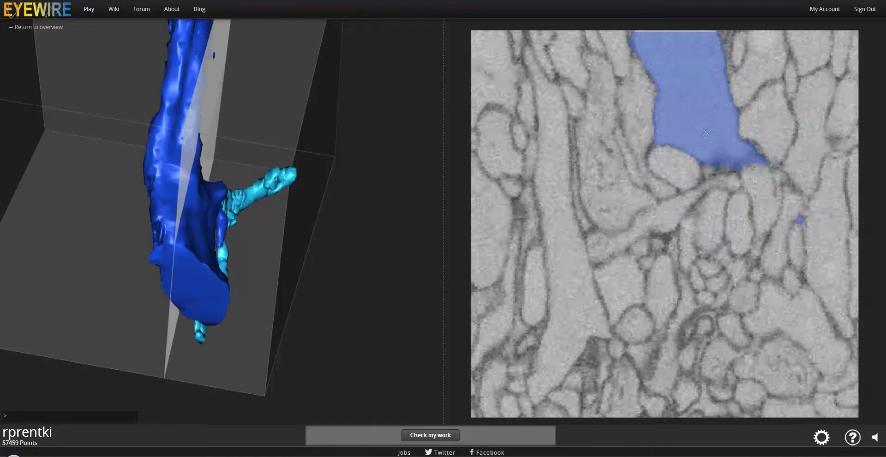
{"action": "scroll", "coordinate": [704, 134], "scroll_direction": "down", "scroll_amount": 1}
{"action": "scroll", "coordinate": [712, 141], "scroll_direction": "down", "scroll_amount": 2}
{"action": "scroll", "coordinate": [720, 148], "scroll_direction": "down", "scroll_amount": 1}
{"action": "scroll", "coordinate": [726, 154], "scroll_direction": "down", "scroll_amount": 2}
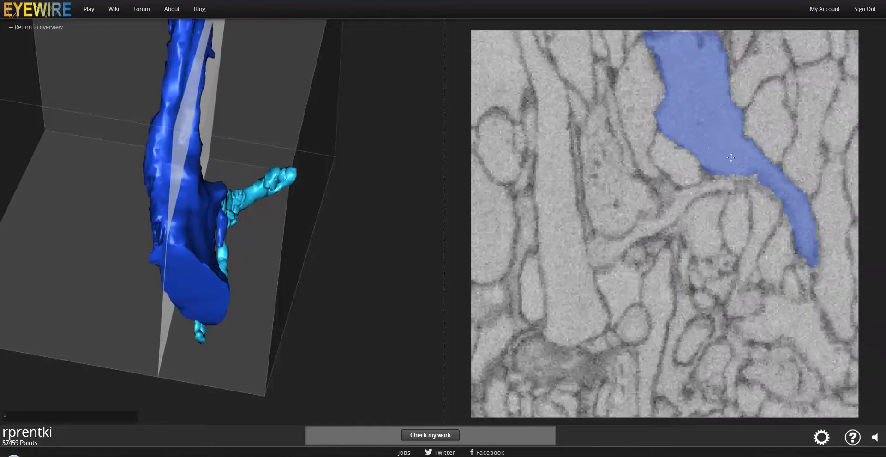
{"action": "scroll", "coordinate": [735, 158], "scroll_direction": "down", "scroll_amount": 2}
{"action": "scroll", "coordinate": [746, 167], "scroll_direction": "down", "scroll_amount": 2}
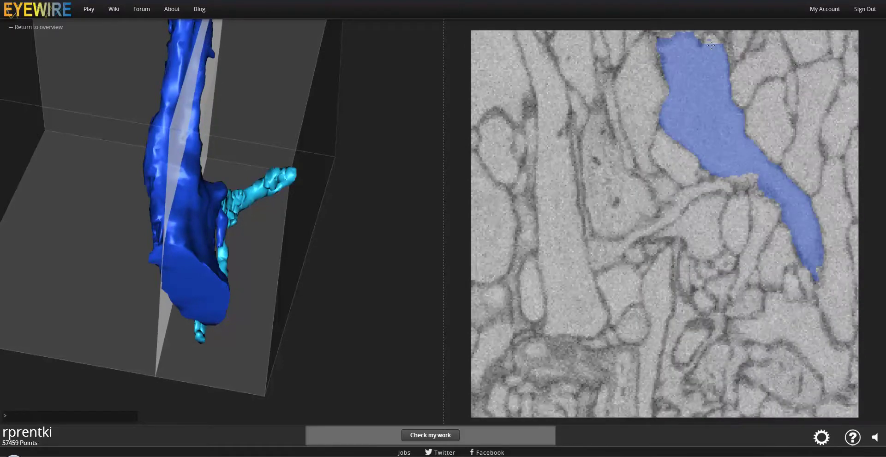
{"action": "scroll", "coordinate": [729, 92], "scroll_direction": "down", "scroll_amount": 1}
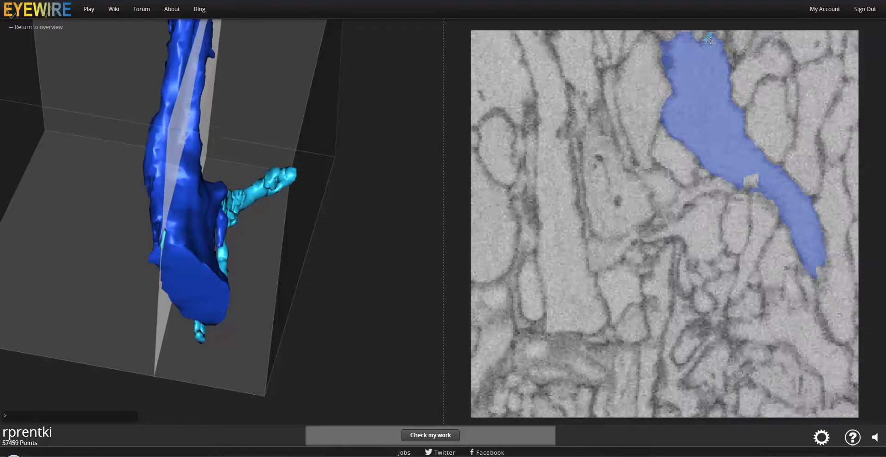
{"action": "scroll", "coordinate": [752, 171], "scroll_direction": "down", "scroll_amount": 1}
{"action": "scroll", "coordinate": [756, 180], "scroll_direction": "down", "scroll_amount": 1}
{"action": "scroll", "coordinate": [748, 181], "scroll_direction": "down", "scroll_amount": 1}
{"action": "scroll", "coordinate": [799, 224], "scroll_direction": "down", "scroll_amount": 1}
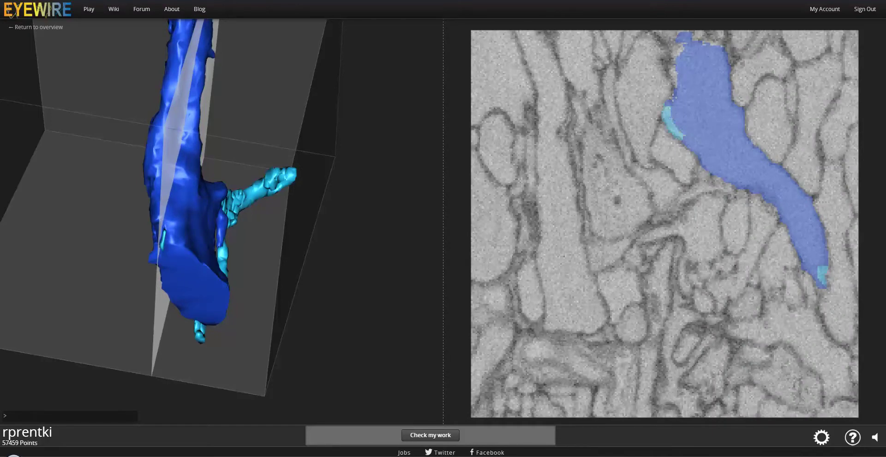
Add two missing pieces along the main branch's edge
{"action": "left_click", "coordinate": [673, 75]}
{"action": "left_click", "coordinate": [709, 42]}
{"action": "scroll", "coordinate": [709, 41], "scroll_direction": "down", "scroll_amount": 1}
{"action": "scroll", "coordinate": [708, 60], "scroll_direction": "up", "scroll_amount": 1}
{"action": "scroll", "coordinate": [706, 94], "scroll_direction": "up", "scroll_amount": 1}
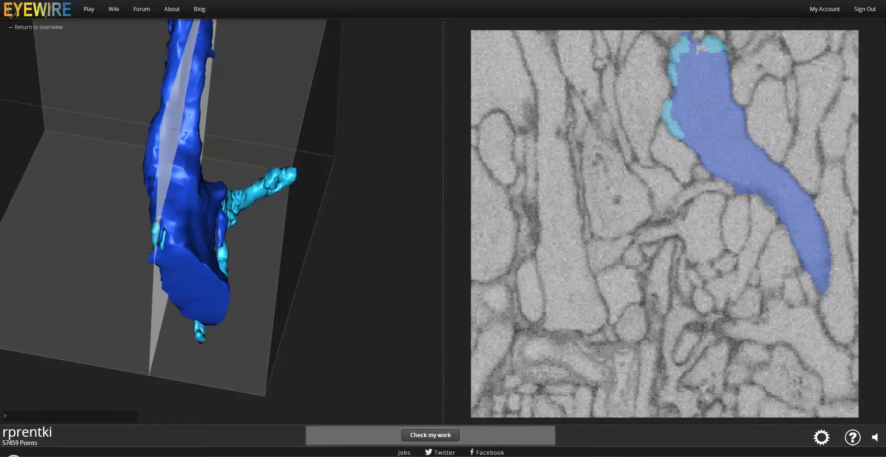
{"action": "scroll", "coordinate": [703, 60], "scroll_direction": "up", "scroll_amount": 1}
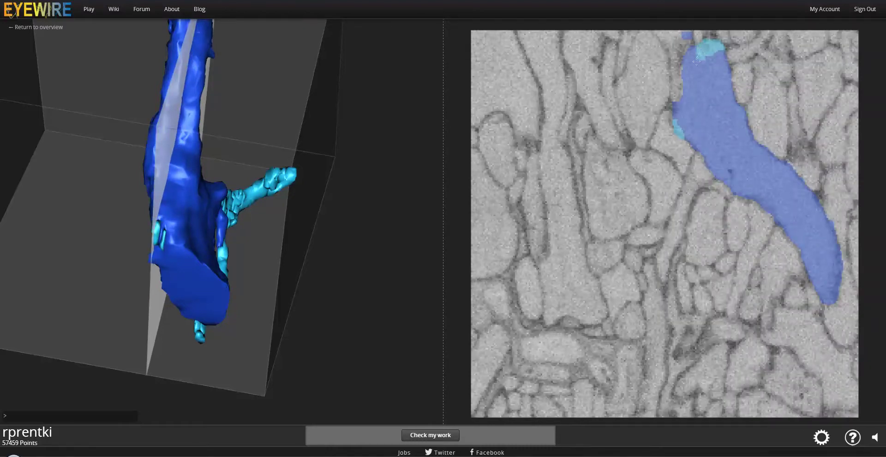
{"action": "scroll", "coordinate": [708, 83], "scroll_direction": "up", "scroll_amount": 1}
{"action": "scroll", "coordinate": [711, 98], "scroll_direction": "up", "scroll_amount": 1}
{"action": "scroll", "coordinate": [734, 125], "scroll_direction": "up", "scroll_amount": 1}
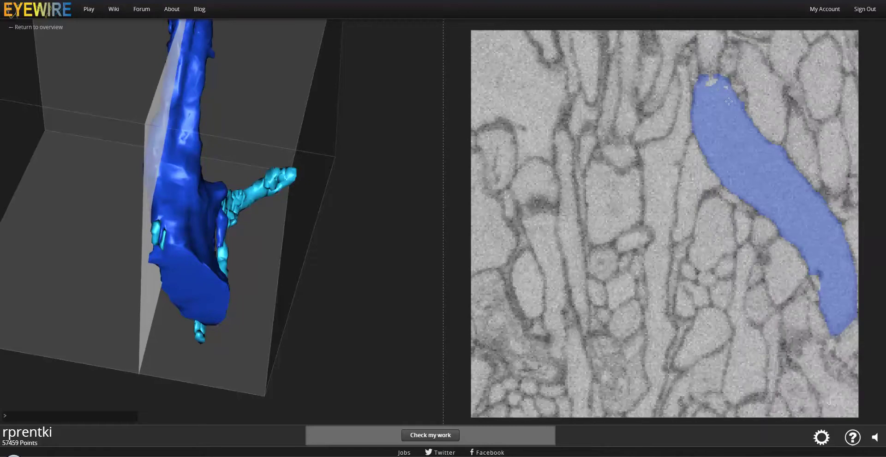
{"action": "scroll", "coordinate": [711, 81], "scroll_direction": "up", "scroll_amount": 1}
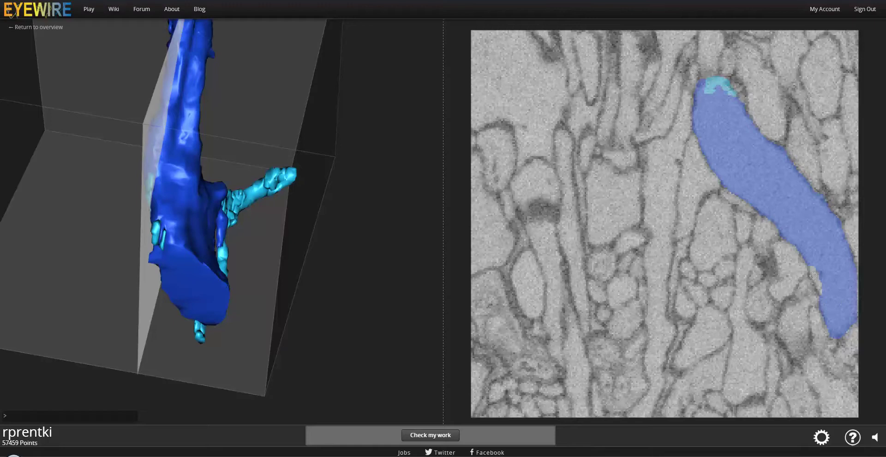
{"action": "scroll", "coordinate": [817, 281], "scroll_direction": "up", "scroll_amount": 1}
{"action": "scroll", "coordinate": [817, 281], "scroll_direction": "up", "scroll_amount": 1}
{"action": "scroll", "coordinate": [817, 281], "scroll_direction": "up", "scroll_amount": 1}
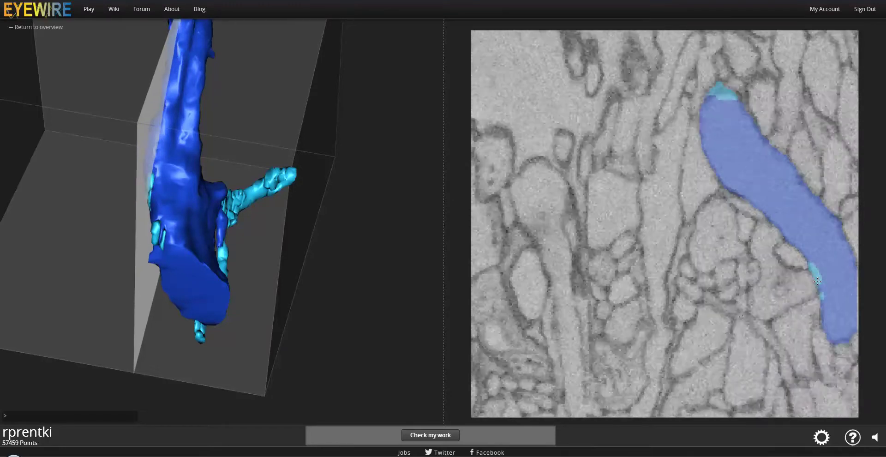
{"action": "scroll", "coordinate": [817, 281], "scroll_direction": "up", "scroll_amount": 1}
{"action": "scroll", "coordinate": [802, 240], "scroll_direction": "up", "scroll_amount": 1}
{"action": "scroll", "coordinate": [787, 197], "scroll_direction": "up", "scroll_amount": 1}
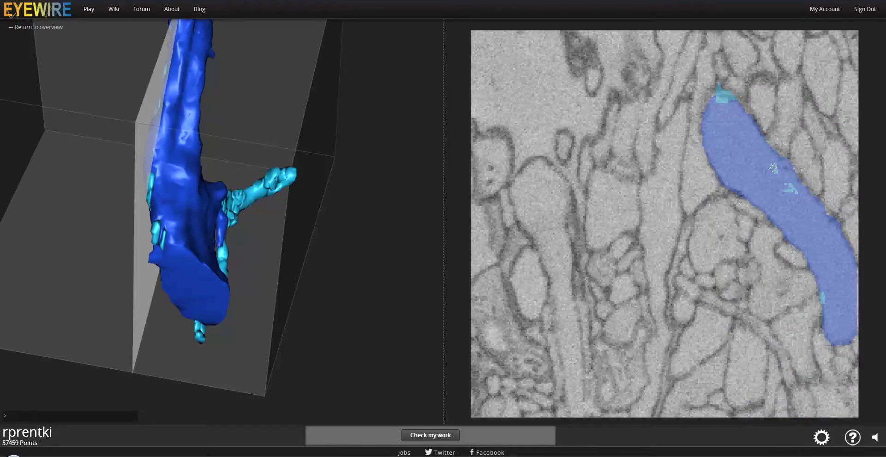
{"action": "scroll", "coordinate": [790, 199], "scroll_direction": "down", "scroll_amount": 1}
{"action": "scroll", "coordinate": [793, 213], "scroll_direction": "up", "scroll_amount": 1}
{"action": "scroll", "coordinate": [801, 215], "scroll_direction": "up", "scroll_amount": 2}
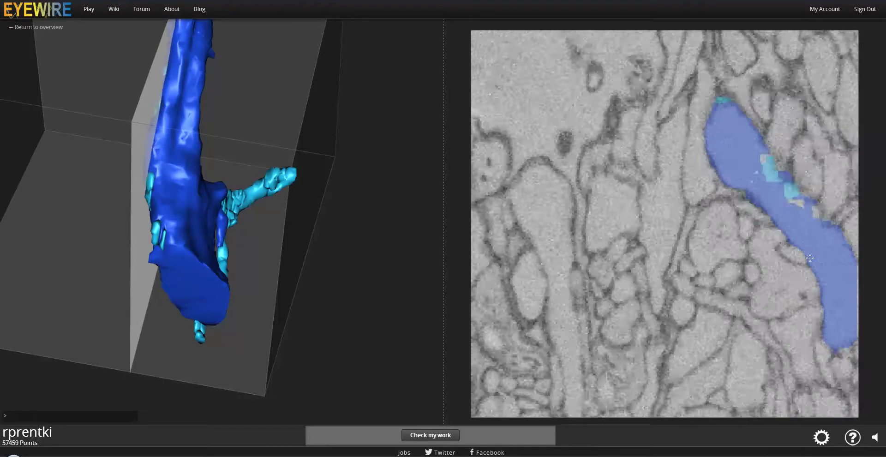
{"action": "scroll", "coordinate": [813, 218], "scroll_direction": "up", "scroll_amount": 1}
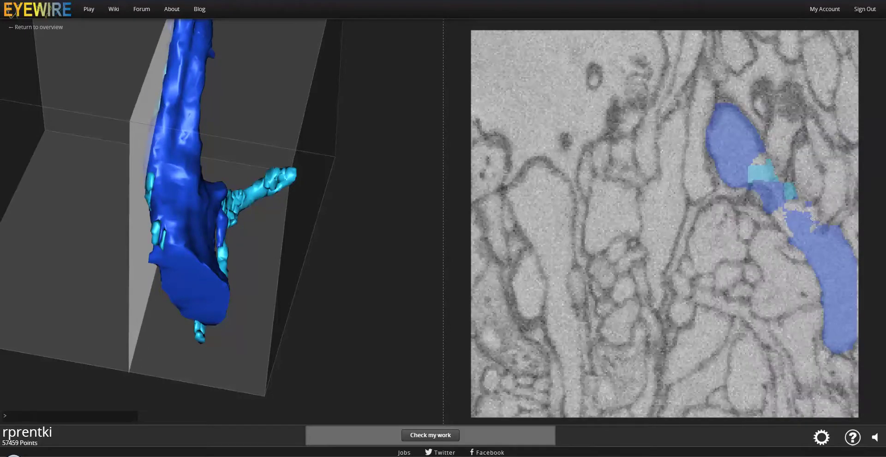
Add two adjacent pieces to the main branch and fill the cyan-blue gap
{"action": "left_click", "coordinate": [786, 209]}
{"action": "left_click", "coordinate": [784, 218]}
{"action": "scroll", "coordinate": [757, 161], "scroll_direction": "down", "scroll_amount": 3}
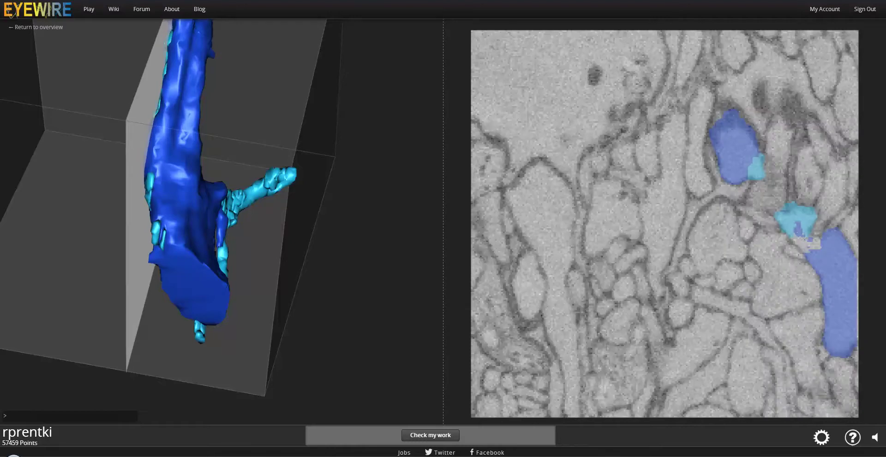
{"action": "left_click", "coordinate": [812, 245]}
Rotate the cube and step through slices to where the main branch widens at lower right
{"action": "left_click_drag", "start_coordinate": [368, 106], "coordinate": [366, 105]}
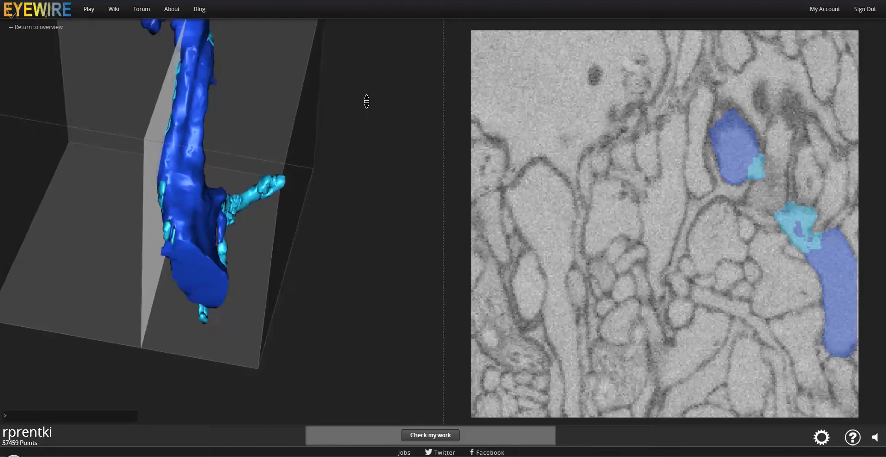
{"action": "mouse_move", "coordinate": [263, 152]}
{"action": "left_mouse_down"}
{"action": "mouse_move", "coordinate": [376, 145]}
{"action": "mouse_move", "coordinate": [313, 141]}
{"action": "left_mouse_up"}
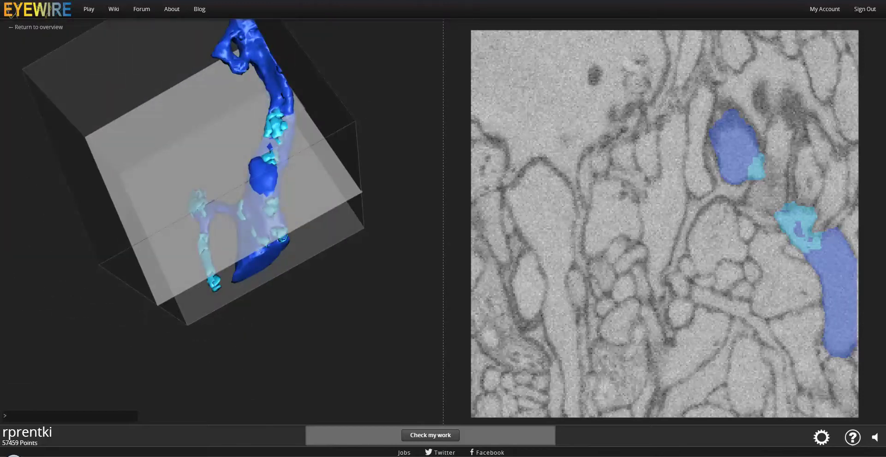
{"action": "scroll", "coordinate": [810, 273], "scroll_direction": "down", "scroll_amount": 3}
{"action": "scroll", "coordinate": [785, 231], "scroll_direction": "down", "scroll_amount": 3}
{"action": "scroll", "coordinate": [741, 169], "scroll_direction": "down", "scroll_amount": 2}
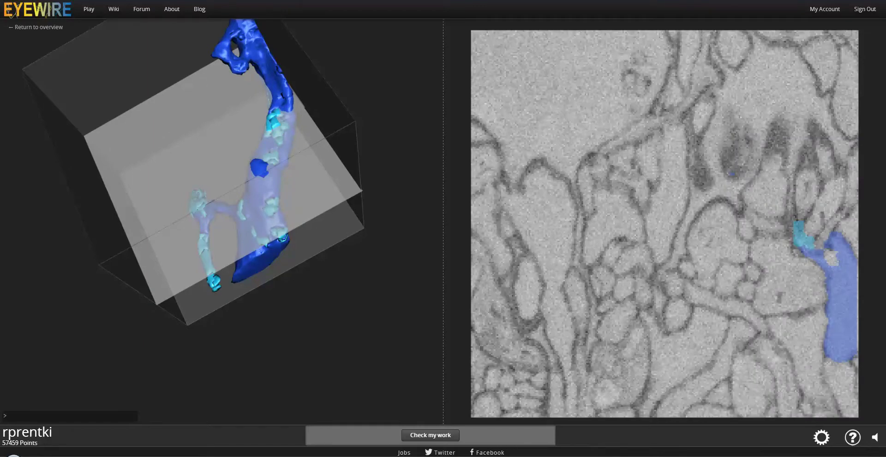
{"action": "scroll", "coordinate": [835, 261], "scroll_direction": "up", "scroll_amount": 1}
{"action": "scroll", "coordinate": [834, 261], "scroll_direction": "up", "scroll_amount": 2}
{"action": "scroll", "coordinate": [835, 261], "scroll_direction": "up", "scroll_amount": 1}
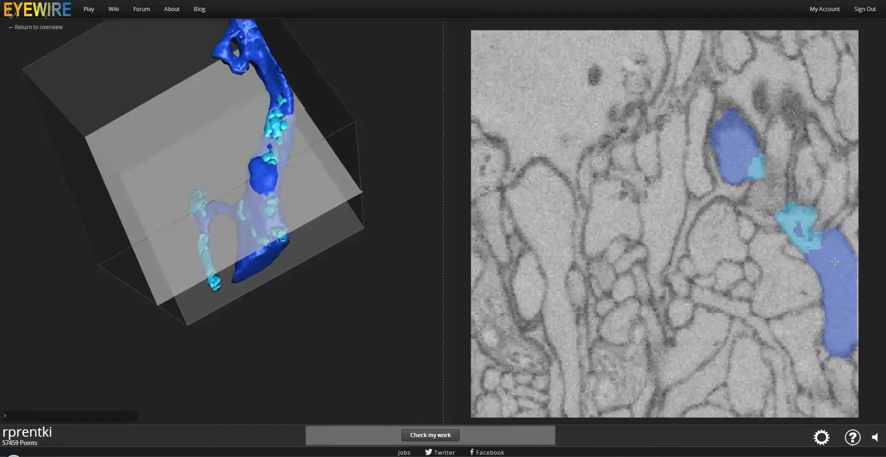
{"action": "scroll", "coordinate": [835, 261], "scroll_direction": "up", "scroll_amount": 2}
{"action": "scroll", "coordinate": [835, 261], "scroll_direction": "up", "scroll_amount": 2}
{"action": "scroll", "coordinate": [835, 268], "scroll_direction": "up", "scroll_amount": 2}
{"action": "scroll", "coordinate": [836, 277], "scroll_direction": "up", "scroll_amount": 2}
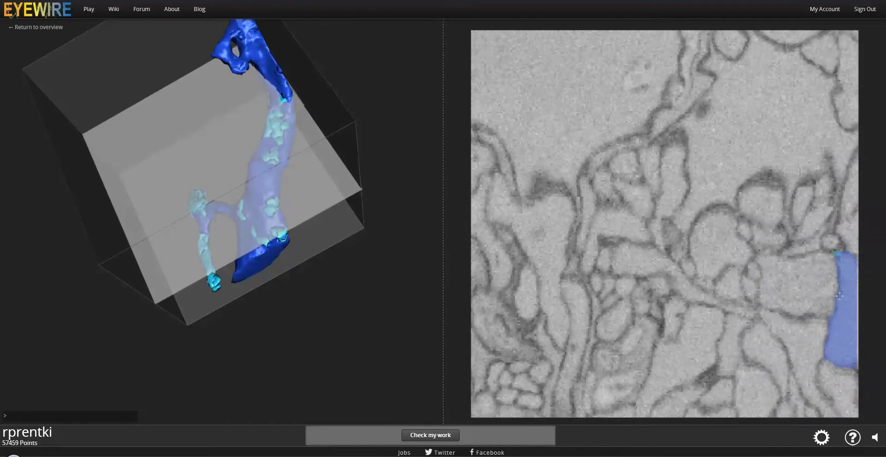
{"action": "scroll", "coordinate": [839, 293], "scroll_direction": "up", "scroll_amount": 1}
{"action": "scroll", "coordinate": [839, 294], "scroll_direction": "up", "scroll_amount": 2}
{"action": "scroll", "coordinate": [839, 281], "scroll_direction": "down", "scroll_amount": 1}
{"action": "scroll", "coordinate": [838, 281], "scroll_direction": "up", "scroll_amount": 1}
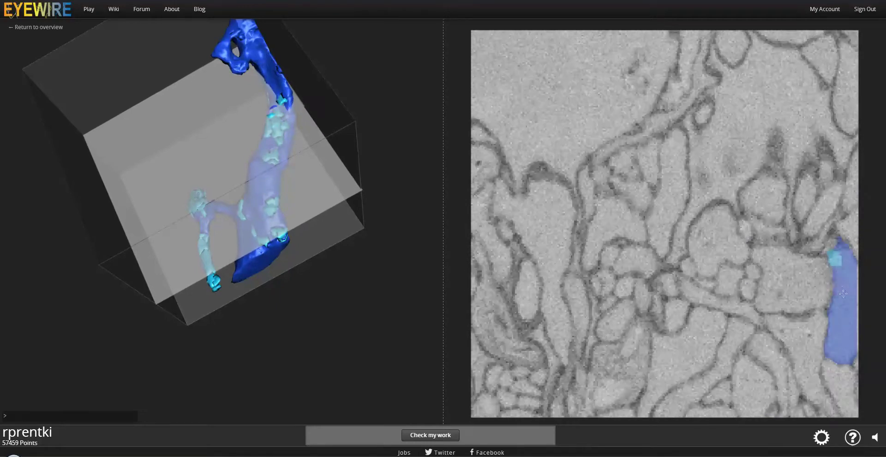
{"action": "scroll", "coordinate": [844, 300], "scroll_direction": "up", "scroll_amount": 2}
{"action": "scroll", "coordinate": [845, 305], "scroll_direction": "up", "scroll_amount": 2}
{"action": "scroll", "coordinate": [847, 316], "scroll_direction": "up", "scroll_amount": 2}
{"action": "scroll", "coordinate": [849, 328], "scroll_direction": "up", "scroll_amount": 2}
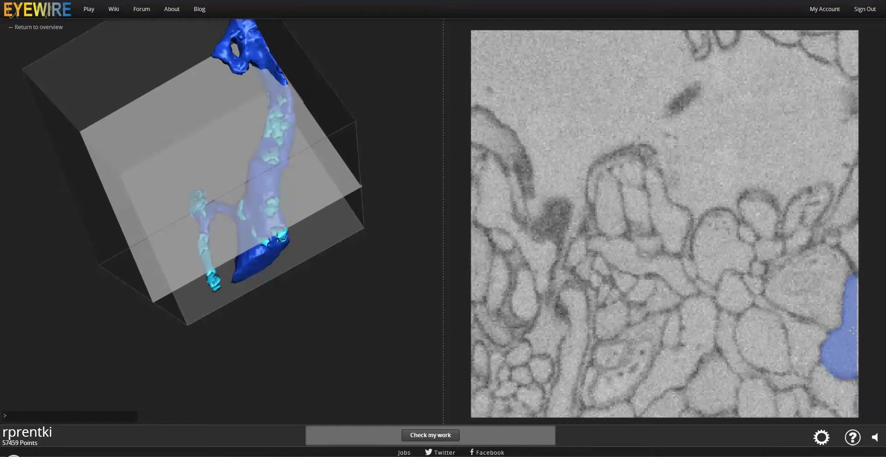
{"action": "scroll", "coordinate": [851, 348], "scroll_direction": "up", "scroll_amount": 2}
{"action": "scroll", "coordinate": [851, 348], "scroll_direction": "up", "scroll_amount": 2}
{"action": "scroll", "coordinate": [848, 351], "scroll_direction": "up", "scroll_amount": 2}
{"action": "scroll", "coordinate": [845, 354], "scroll_direction": "up", "scroll_amount": 2}
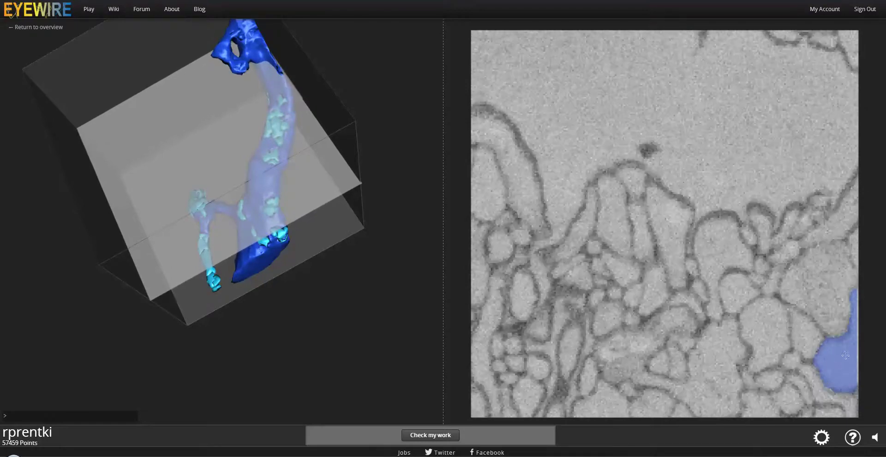
{"action": "scroll", "coordinate": [842, 358], "scroll_direction": "up", "scroll_amount": 2}
{"action": "scroll", "coordinate": [841, 359], "scroll_direction": "up", "scroll_amount": 2}
{"action": "scroll", "coordinate": [836, 358], "scroll_direction": "up", "scroll_amount": 2}
{"action": "scroll", "coordinate": [833, 357], "scroll_direction": "up", "scroll_amount": 2}
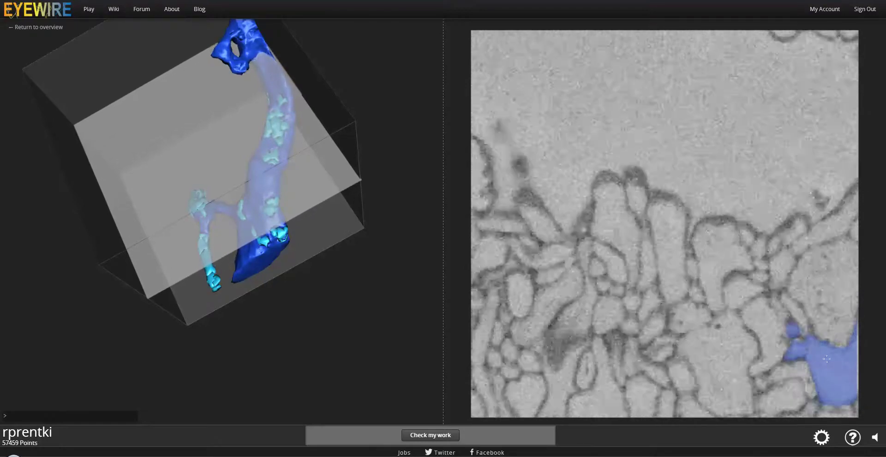
{"action": "scroll", "coordinate": [828, 355], "scroll_direction": "up", "scroll_amount": 2}
{"action": "scroll", "coordinate": [820, 352], "scroll_direction": "up", "scroll_amount": 2}
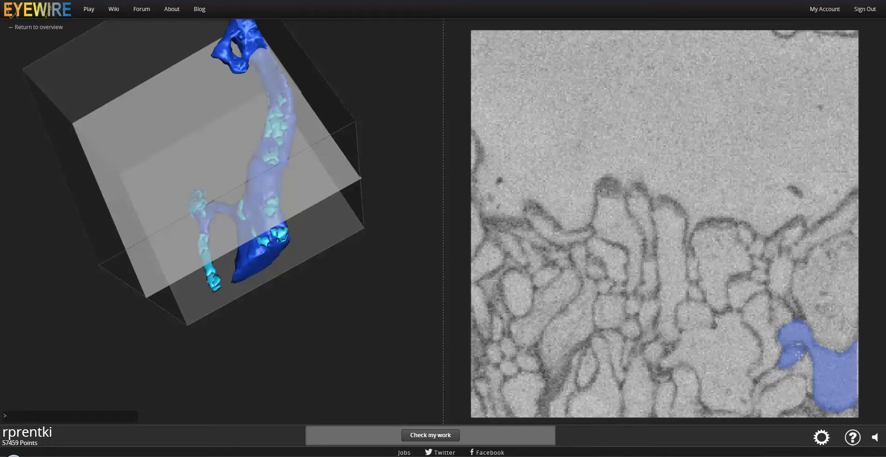
Add a light-blue piece atop the small blue patch at the slice's lower right
{"action": "left_click", "coordinate": [799, 355]}
{"action": "left_click_drag", "start_coordinate": [269, 81], "coordinate": [225, 42]}
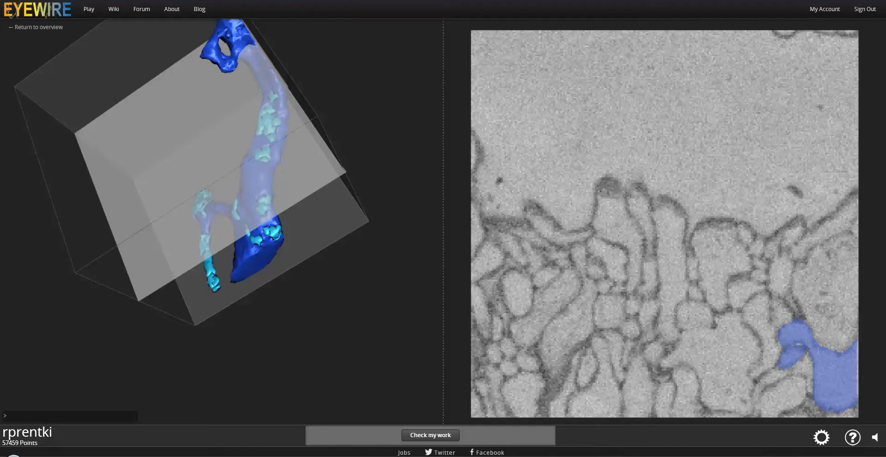
{"action": "scroll", "coordinate": [854, 342], "scroll_direction": "down", "scroll_amount": 1}
{"action": "scroll", "coordinate": [853, 342], "scroll_direction": "down", "scroll_amount": 2}
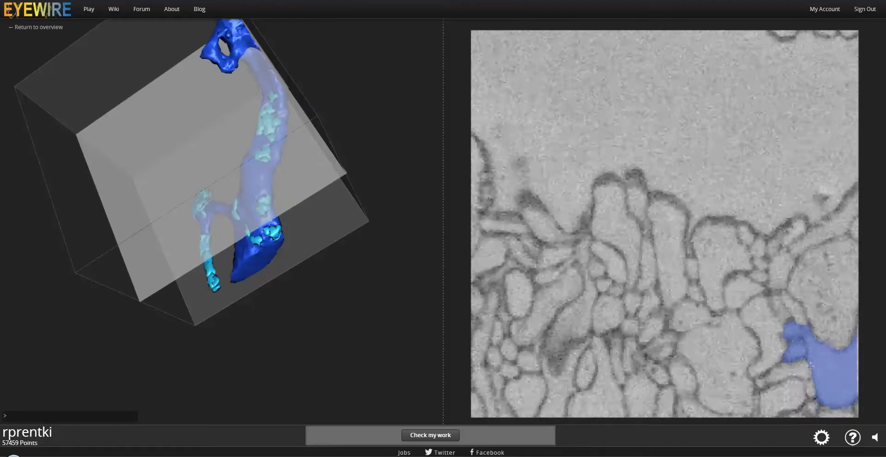
{"action": "scroll", "coordinate": [835, 350], "scroll_direction": "down", "scroll_amount": 2}
{"action": "scroll", "coordinate": [817, 357], "scroll_direction": "down", "scroll_amount": 2}
{"action": "scroll", "coordinate": [798, 365], "scroll_direction": "down", "scroll_amount": 2}
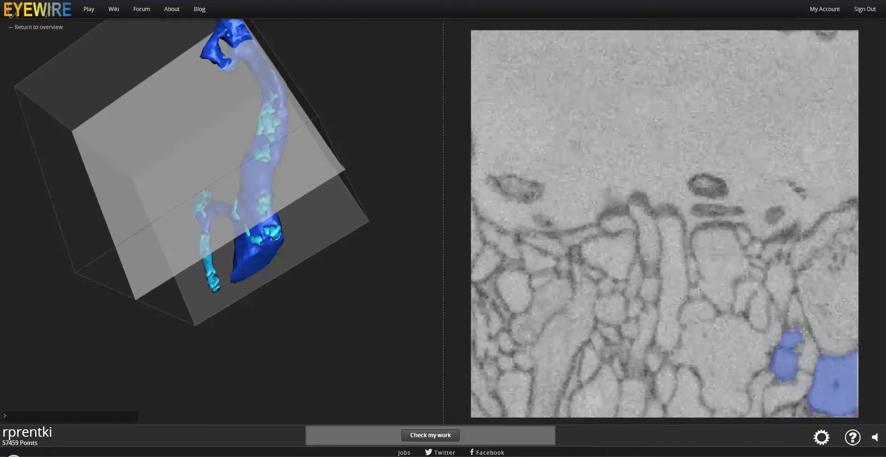
{"action": "left_click", "coordinate": [794, 325]}
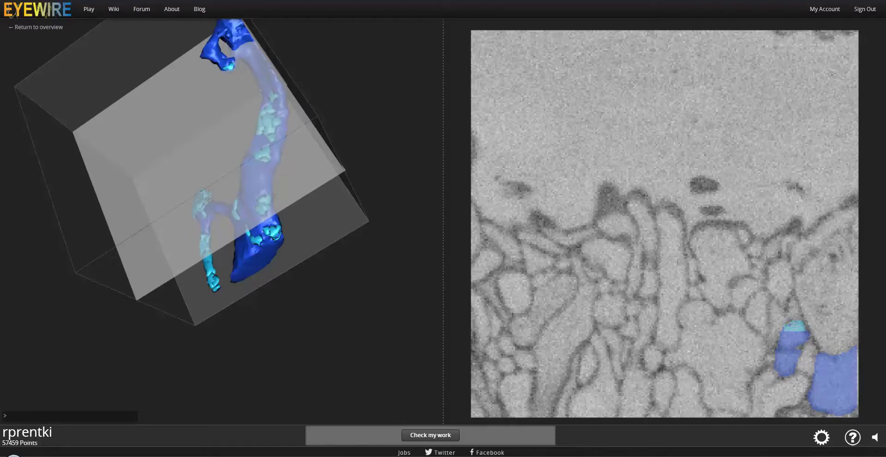
Step down through the slices until no blue main-branch patch remains at the cube edge
{"action": "scroll", "coordinate": [794, 326], "scroll_direction": "down", "scroll_amount": 2}
{"action": "scroll", "coordinate": [787, 347], "scroll_direction": "down", "scroll_amount": 3}
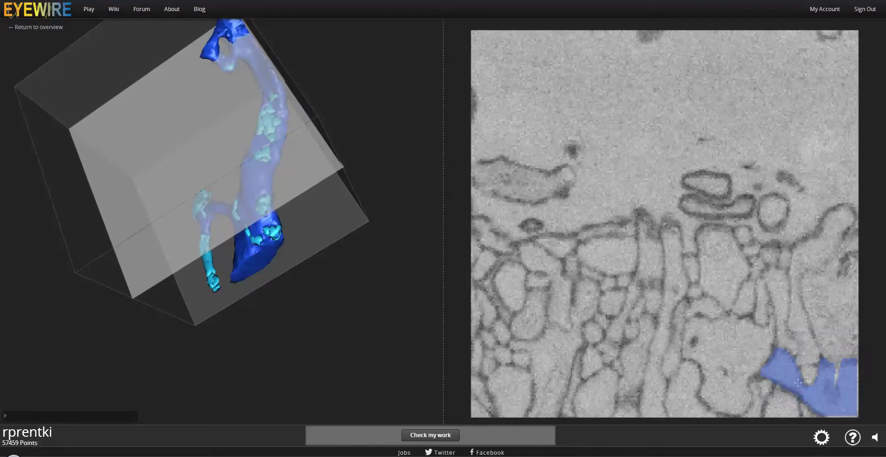
{"action": "scroll", "coordinate": [779, 387], "scroll_direction": "down", "scroll_amount": 2}
{"action": "scroll", "coordinate": [781, 378], "scroll_direction": "down", "scroll_amount": 2}
{"action": "scroll", "coordinate": [783, 369], "scroll_direction": "down", "scroll_amount": 2}
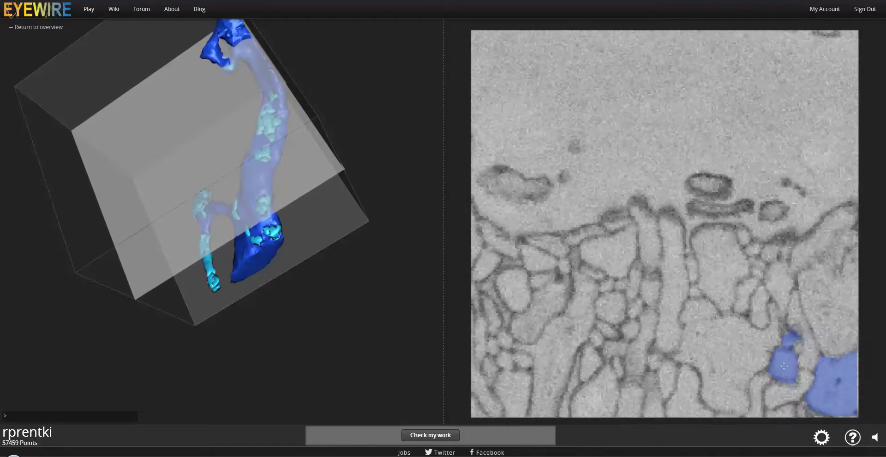
{"action": "scroll", "coordinate": [794, 375], "scroll_direction": "down", "scroll_amount": 2}
{"action": "scroll", "coordinate": [794, 371], "scroll_direction": "down", "scroll_amount": 2}
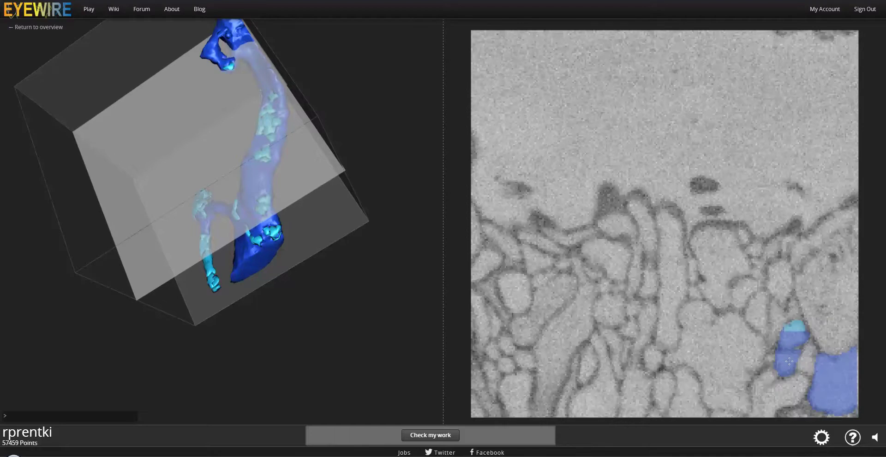
{"action": "scroll", "coordinate": [796, 367], "scroll_direction": "down", "scroll_amount": 2}
{"action": "scroll", "coordinate": [797, 362], "scroll_direction": "down", "scroll_amount": 2}
{"action": "scroll", "coordinate": [797, 359], "scroll_direction": "down", "scroll_amount": 1}
{"action": "scroll", "coordinate": [798, 361], "scroll_direction": "down", "scroll_amount": 1}
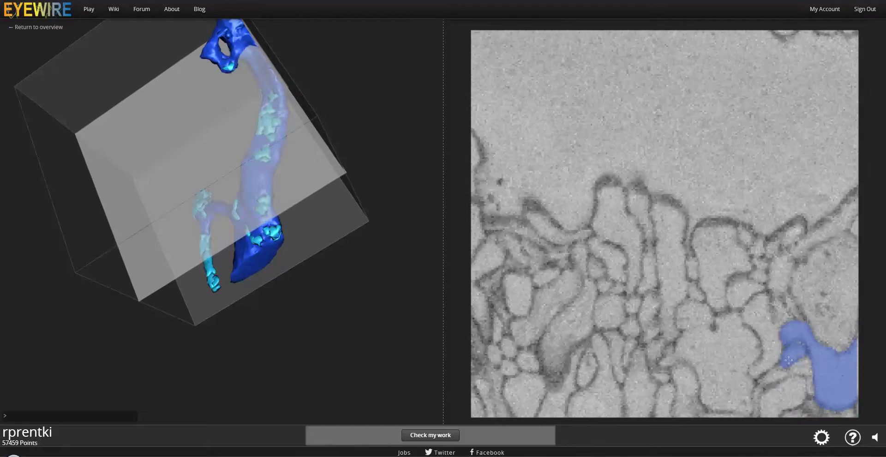
{"action": "scroll", "coordinate": [798, 364], "scroll_direction": "down", "scroll_amount": 2}
{"action": "scroll", "coordinate": [799, 365], "scroll_direction": "down", "scroll_amount": 1}
{"action": "scroll", "coordinate": [800, 365], "scroll_direction": "down", "scroll_amount": 2}
{"action": "scroll", "coordinate": [803, 365], "scroll_direction": "down", "scroll_amount": 1}
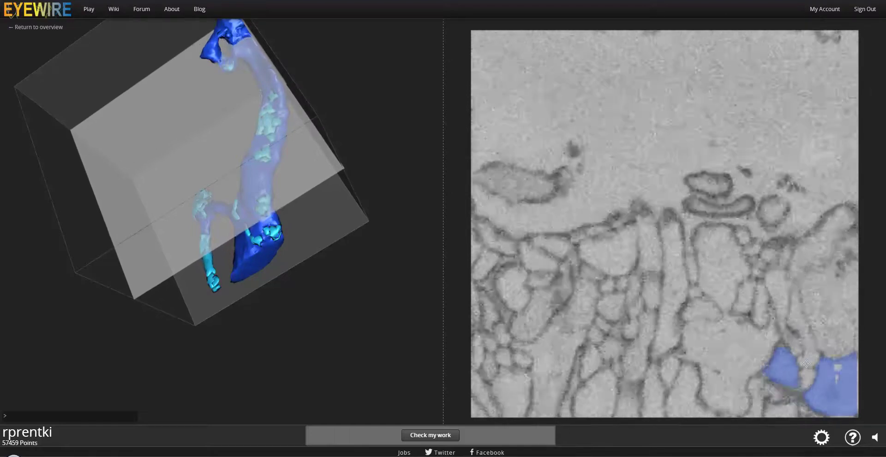
{"action": "scroll", "coordinate": [805, 364], "scroll_direction": "down", "scroll_amount": 2}
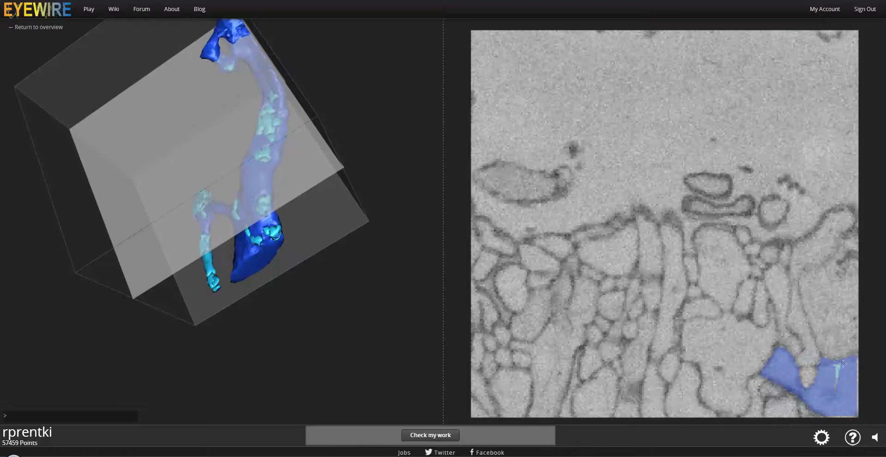
{"action": "scroll", "coordinate": [841, 368], "scroll_direction": "down", "scroll_amount": 2}
{"action": "scroll", "coordinate": [843, 370], "scroll_direction": "down", "scroll_amount": 1}
{"action": "scroll", "coordinate": [846, 372], "scroll_direction": "down", "scroll_amount": 2}
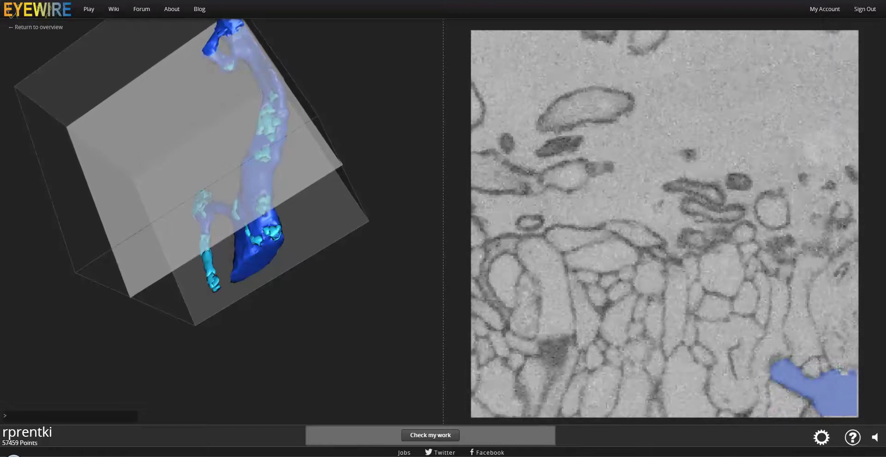
{"action": "scroll", "coordinate": [848, 375], "scroll_direction": "down", "scroll_amount": 2}
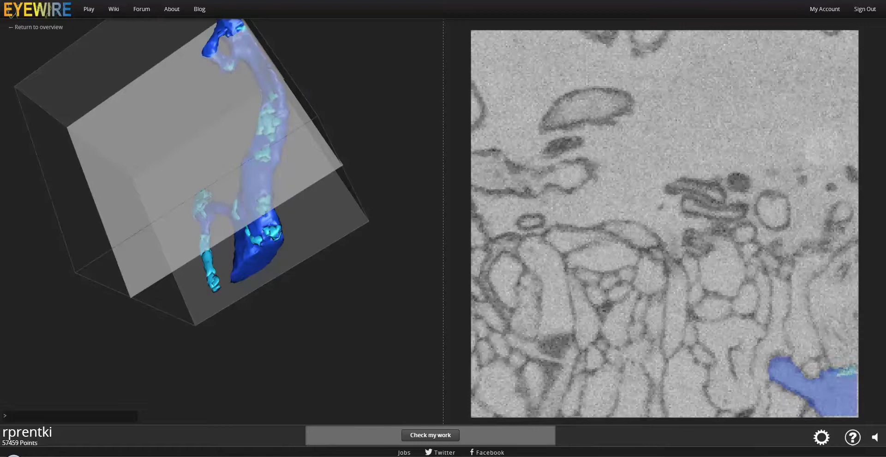
{"action": "scroll", "coordinate": [846, 371], "scroll_direction": "down", "scroll_amount": 1}
{"action": "scroll", "coordinate": [847, 371], "scroll_direction": "down", "scroll_amount": 2}
{"action": "scroll", "coordinate": [826, 376], "scroll_direction": "up", "scroll_amount": 2}
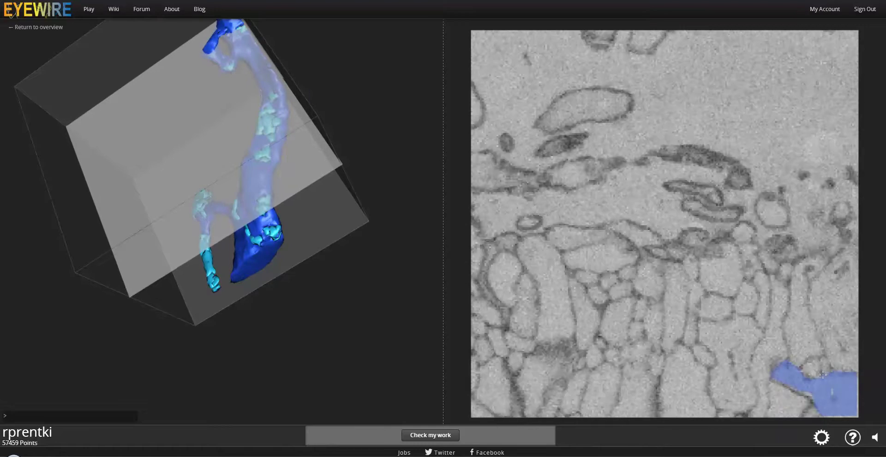
{"action": "scroll", "coordinate": [819, 379], "scroll_direction": "down", "scroll_amount": 1}
{"action": "scroll", "coordinate": [826, 390], "scroll_direction": "down", "scroll_amount": 1}
{"action": "scroll", "coordinate": [827, 390], "scroll_direction": "down", "scroll_amount": 2}
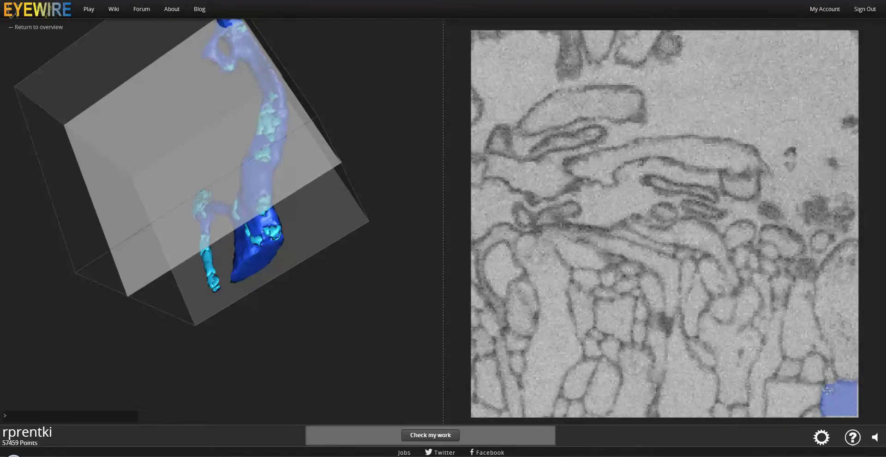
{"action": "scroll", "coordinate": [827, 391], "scroll_direction": "down", "scroll_amount": 1}
{"action": "scroll", "coordinate": [827, 391], "scroll_direction": "down", "scroll_amount": 2}
{"action": "scroll", "coordinate": [827, 391], "scroll_direction": "down", "scroll_amount": 2}
{"action": "scroll", "coordinate": [827, 391], "scroll_direction": "down", "scroll_amount": 2}
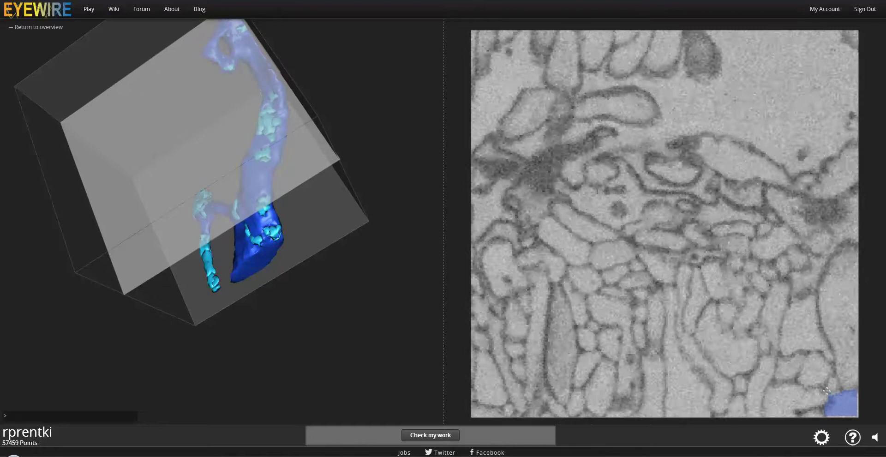
{"action": "scroll", "coordinate": [826, 391], "scroll_direction": "down", "scroll_amount": 1}
{"action": "scroll", "coordinate": [827, 391], "scroll_direction": "down", "scroll_amount": 2}
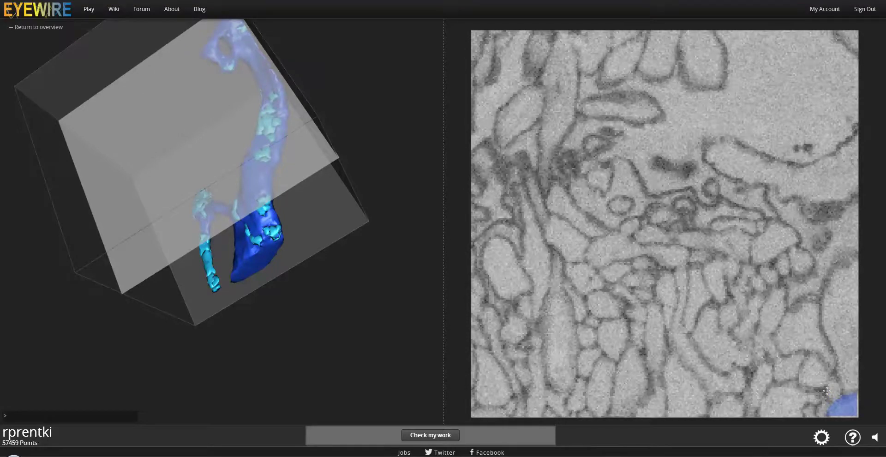
{"action": "scroll", "coordinate": [826, 391], "scroll_direction": "down", "scroll_amount": 2}
{"action": "scroll", "coordinate": [826, 390], "scroll_direction": "down", "scroll_amount": 2}
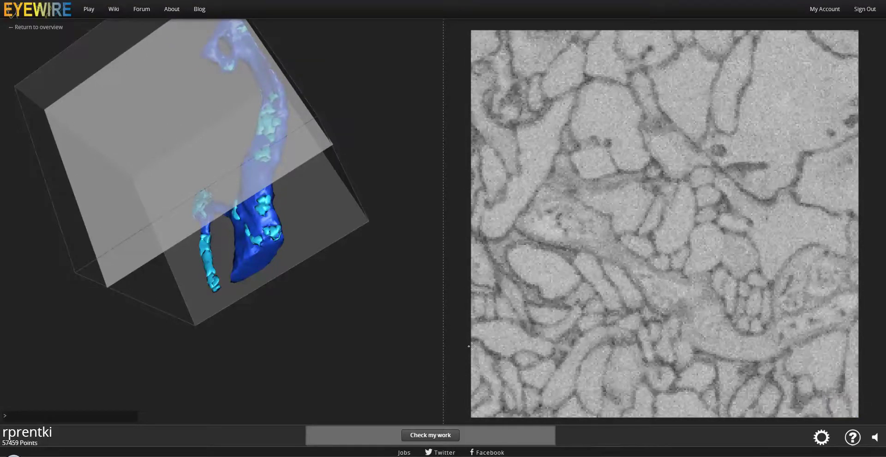